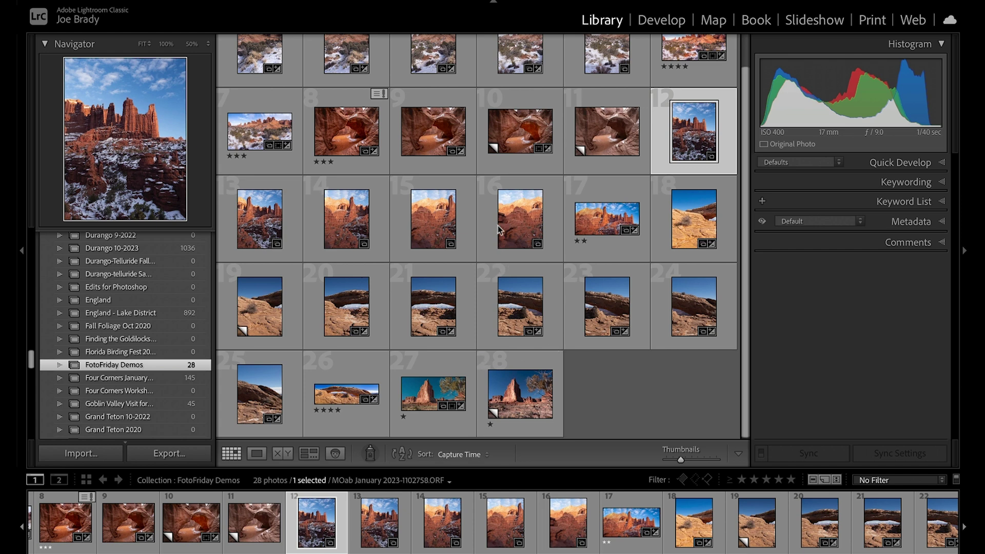
Step: Open photo 14, the snowy spire MOab January 2023-1102760.ORF, alone in Loupe view
left_click(520, 230, "shift")
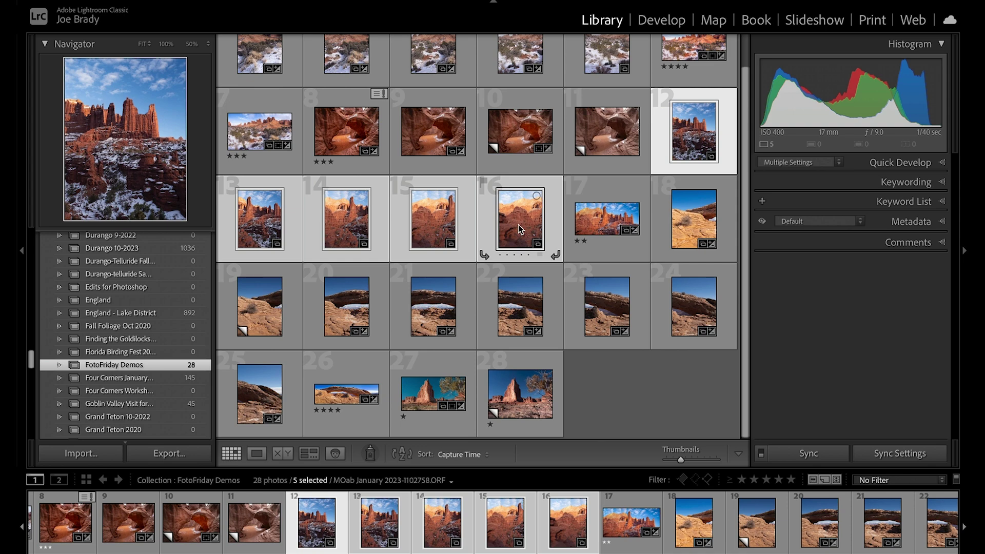
left_click(436, 159)
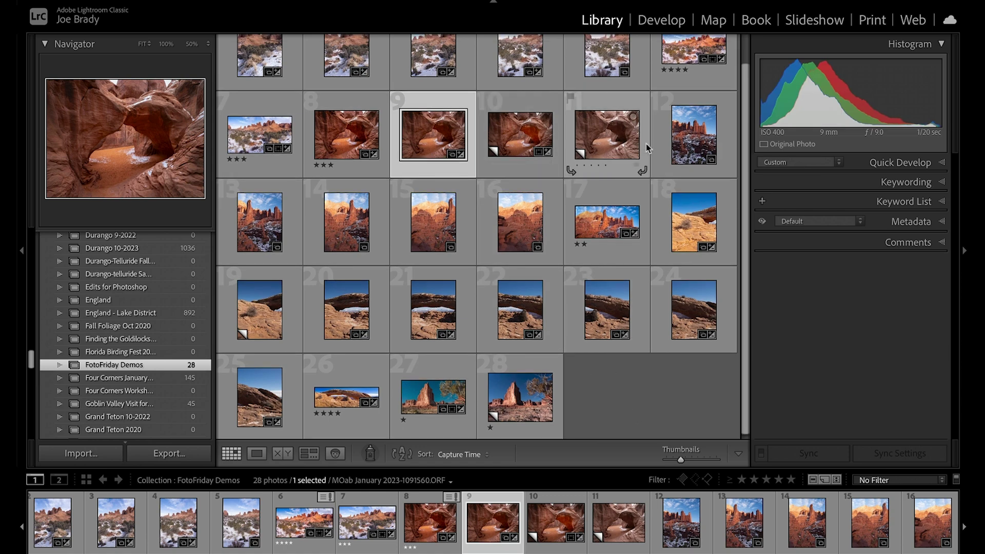
left_click(671, 139)
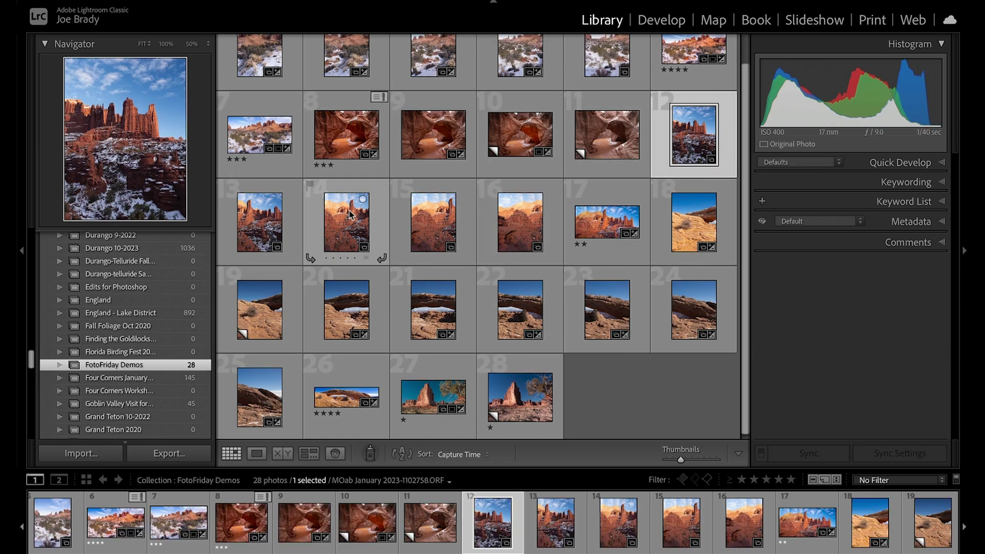
left_click(353, 233)
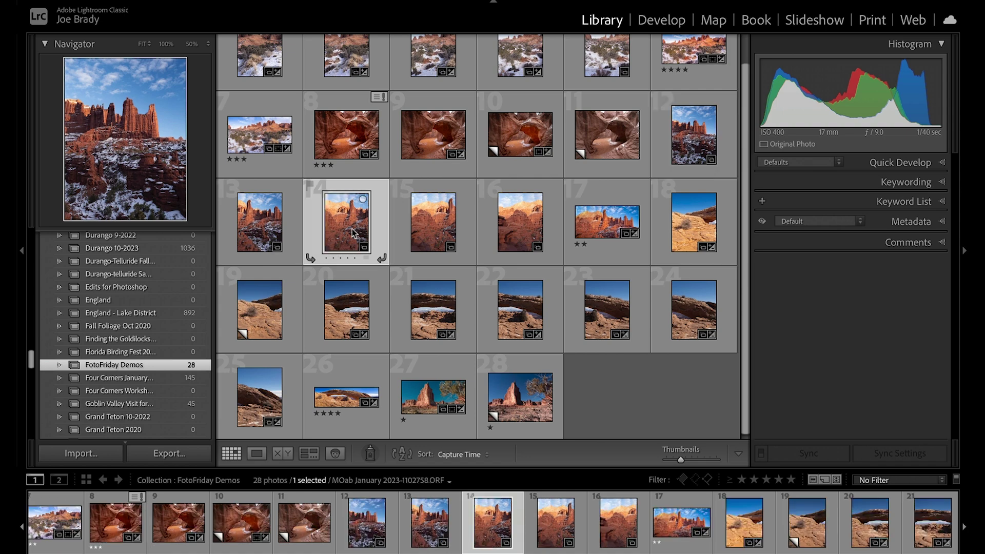
double_click(353, 233)
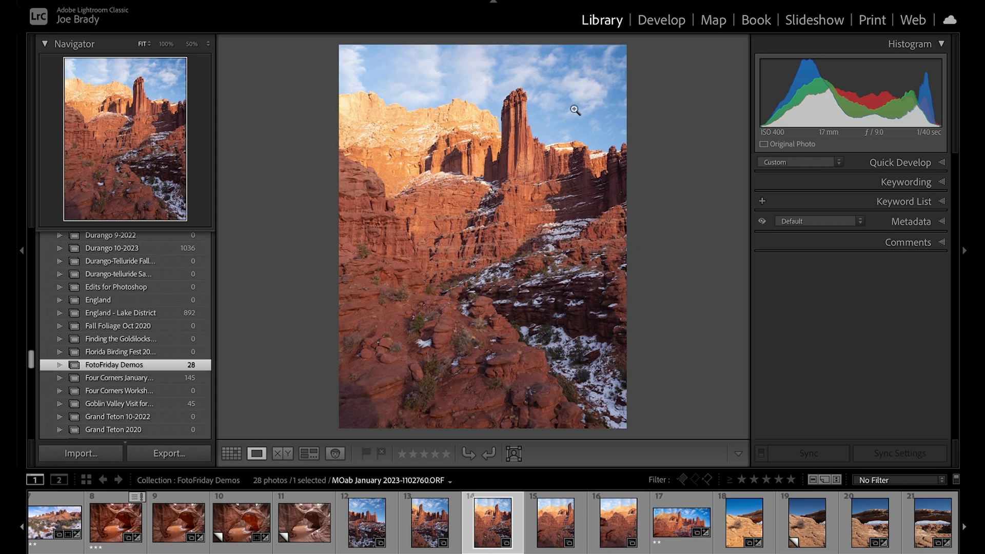
Step: In Develop's Basic panel, set Highlights to −100 and Shadows to +77
left_click(661, 19)
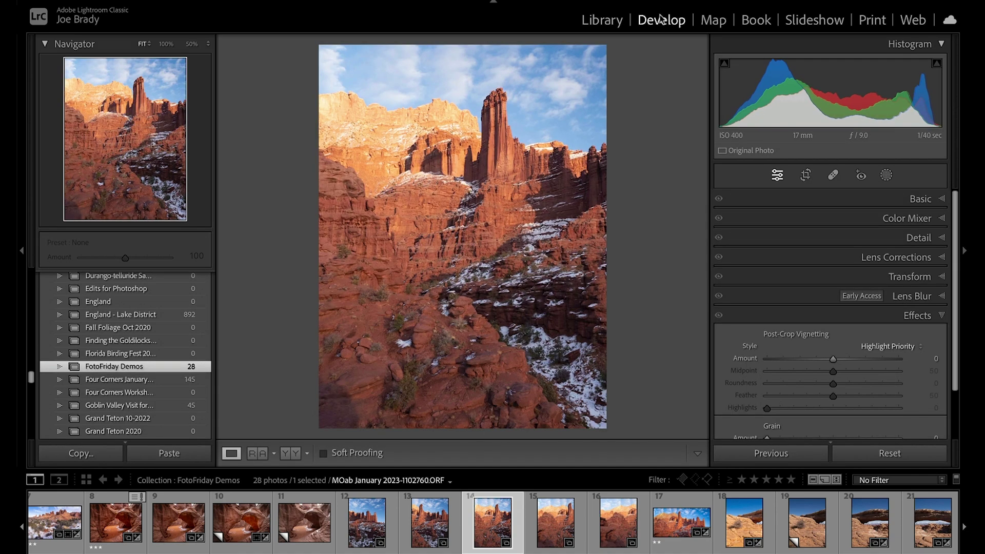
left_click(919, 200)
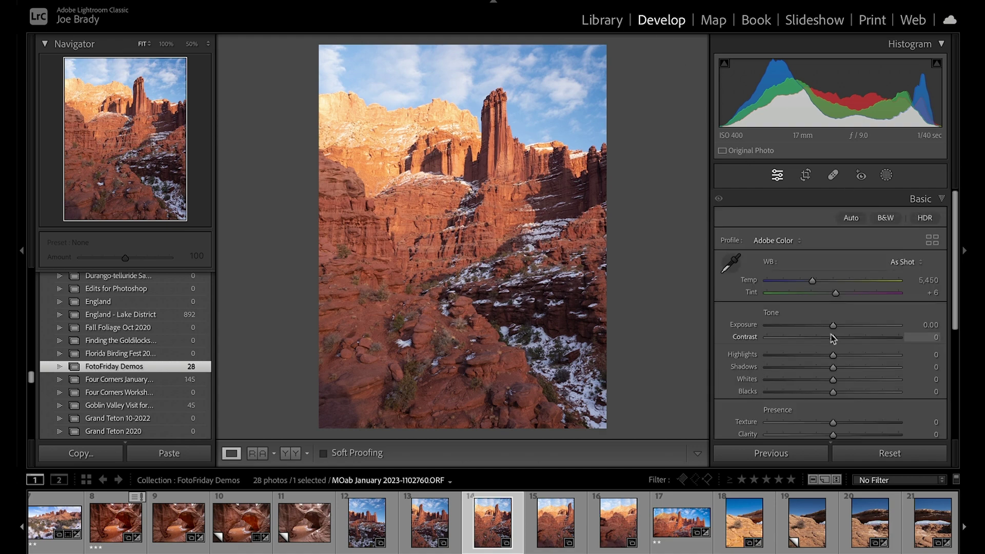
left_click(897, 368)
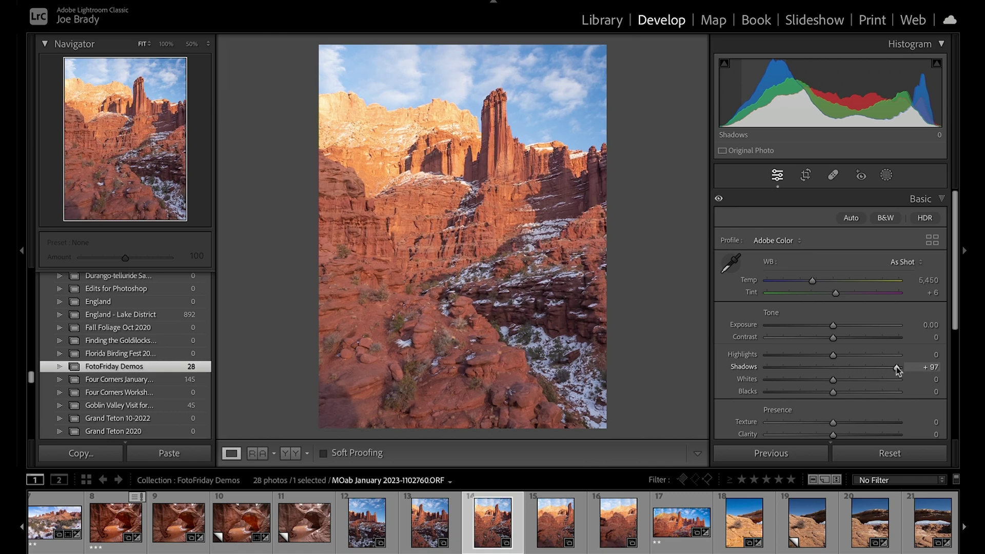
left_click_drag(896, 367, 883, 368)
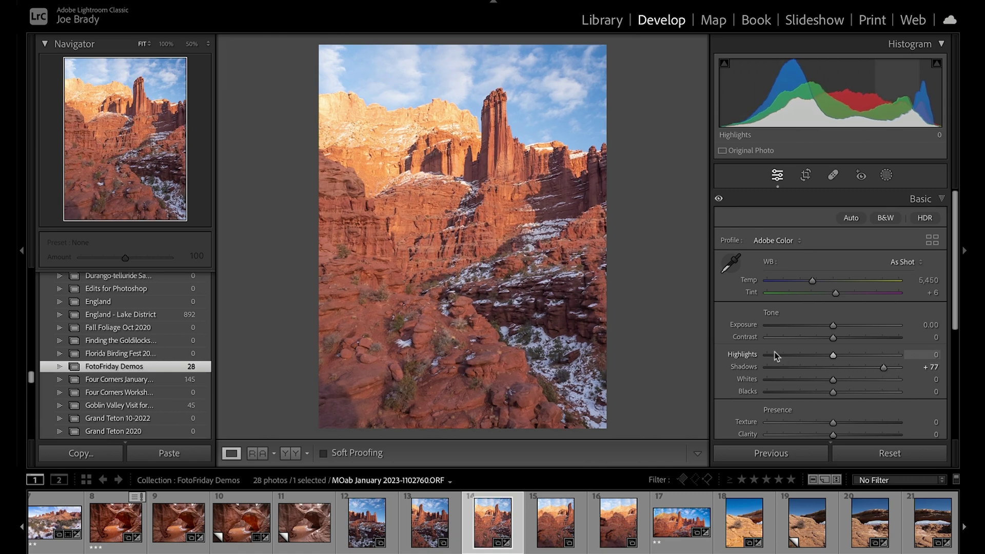
left_click_drag(770, 355, 763, 355)
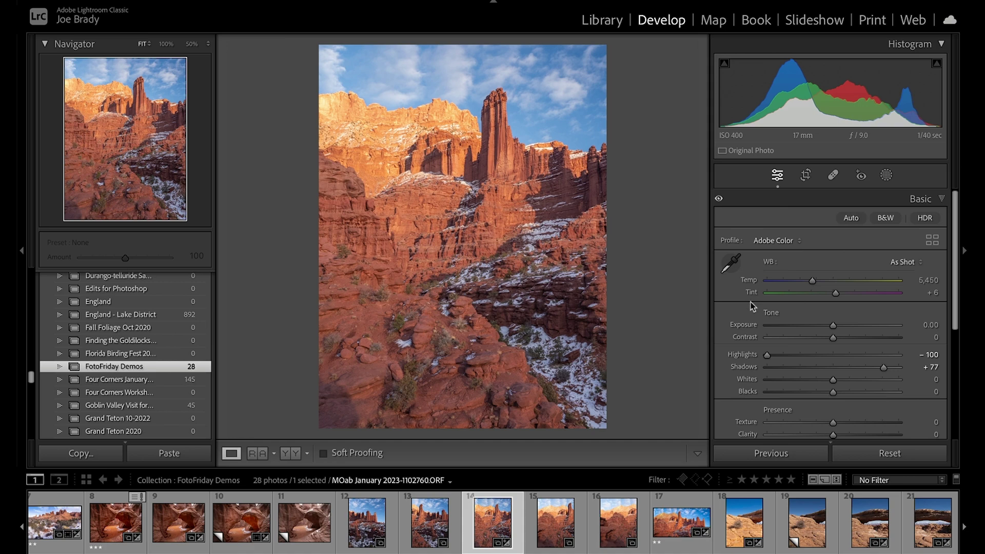
Step: Set Texture +22, Clarity +15, Dehaze +6, Vibrance +10, Saturation +4, and compare with the original
scroll(822, 386, "down", 4)
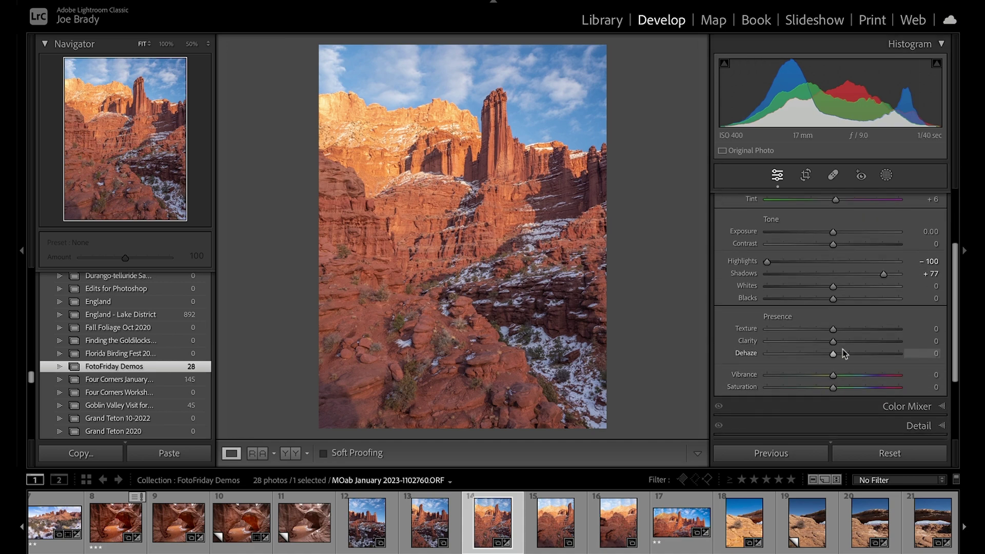
left_click(847, 329)
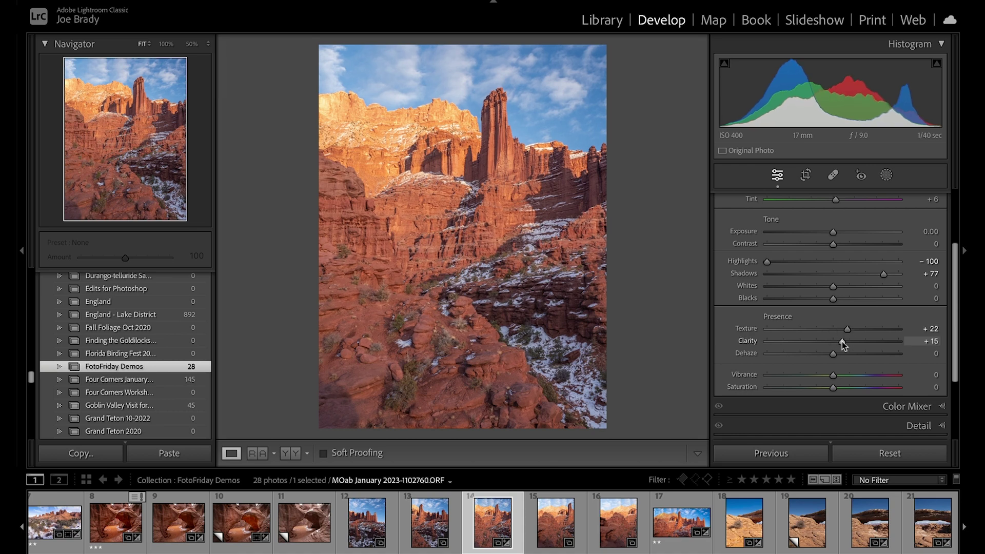
left_click(842, 341)
mouse_move(835, 356)
left_mouse_down()
mouse_move(828, 361)
mouse_move(837, 361)
left_mouse_up()
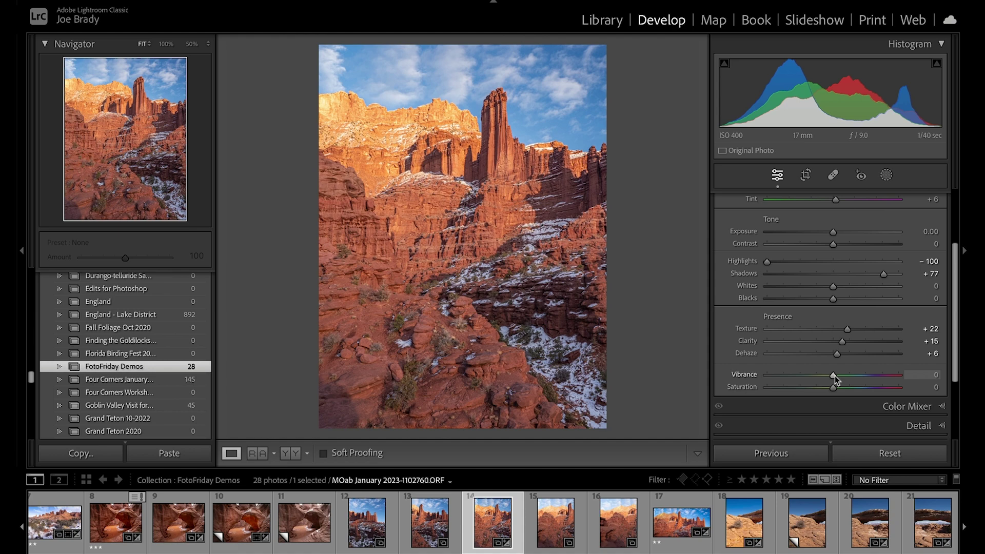
mouse_move(835, 375)
left_mouse_down()
mouse_move(855, 376)
mouse_move(829, 382)
mouse_move(853, 389)
mouse_move(835, 392)
left_mouse_up()
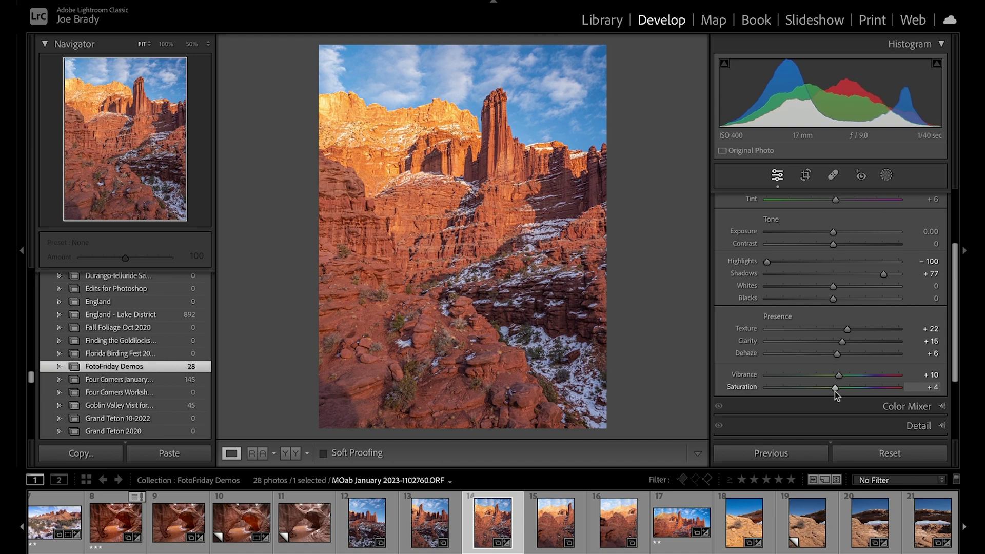
key("backslash")
key("backslash")
key("backslash")
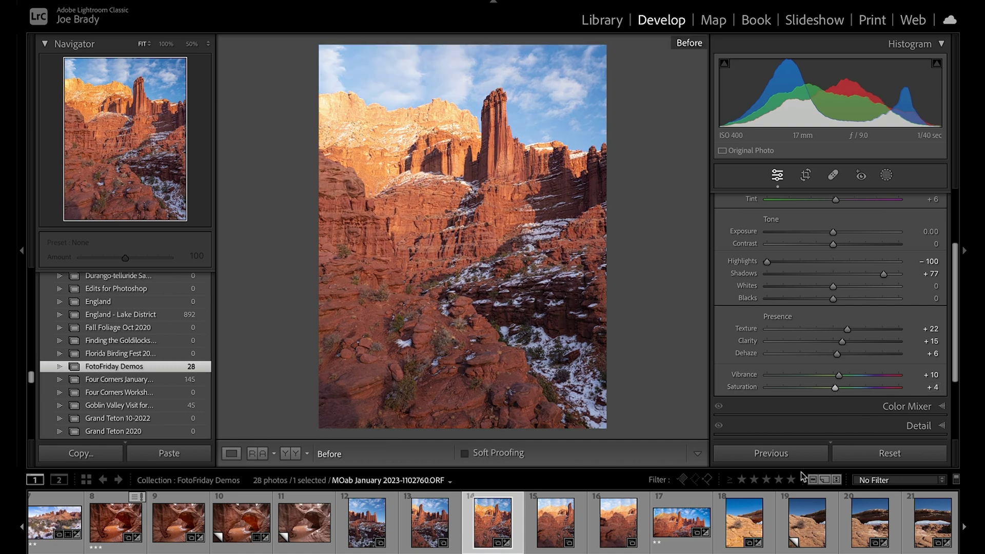
Step: Sync the tower photo's settings to filmstrip frames 12–16 and review each synced frame
left_click(621, 524, "shift")
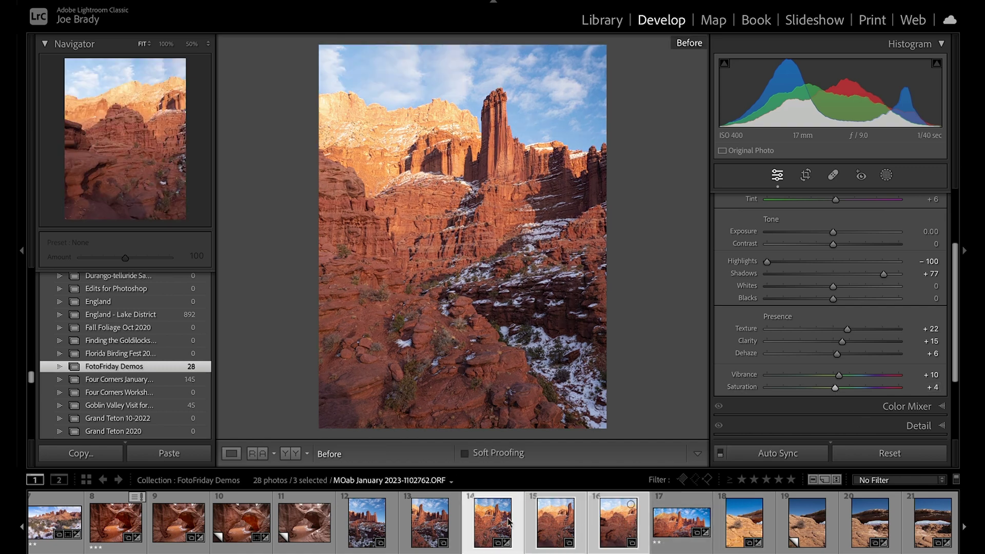
left_click(368, 526, "shift")
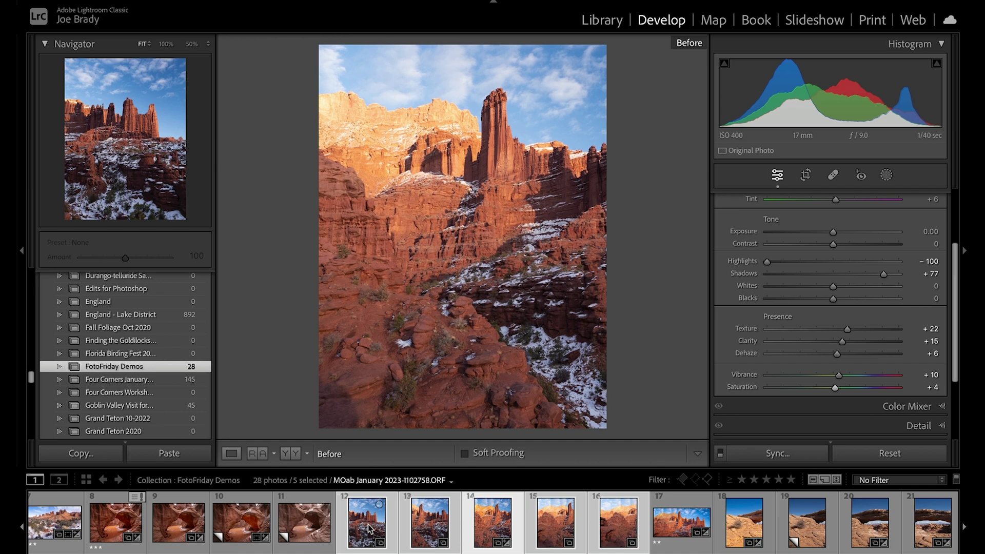
left_click(773, 454)
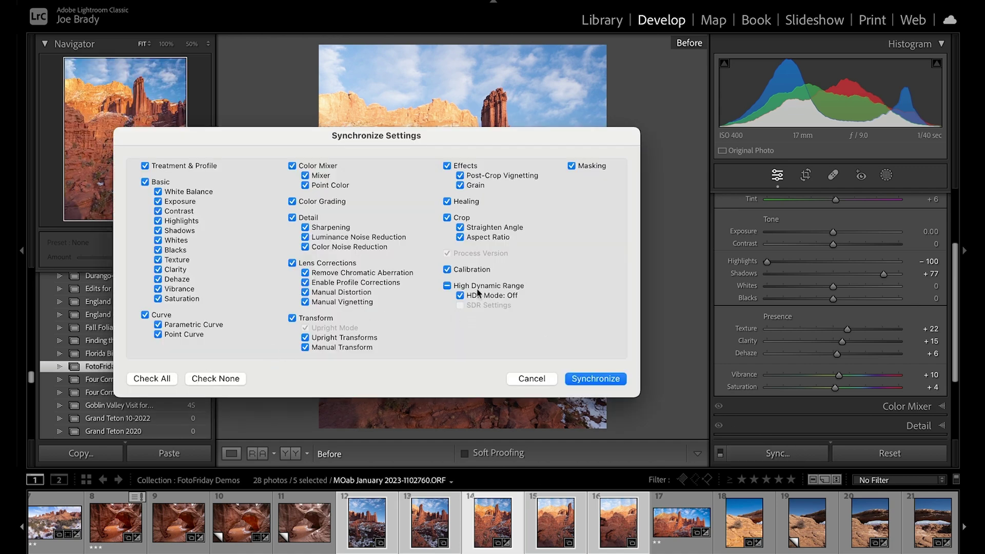
left_click(600, 379)
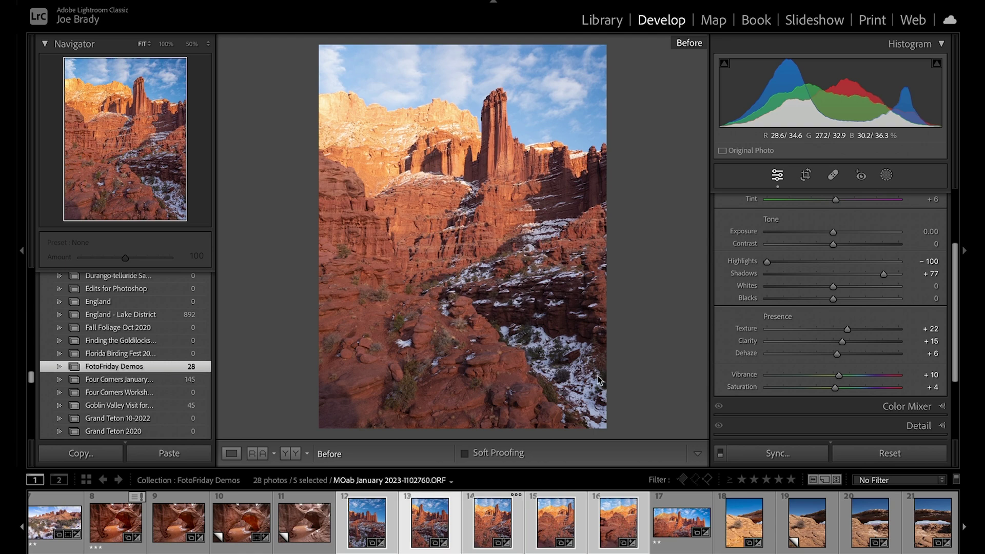
key("Left")
key("Left")
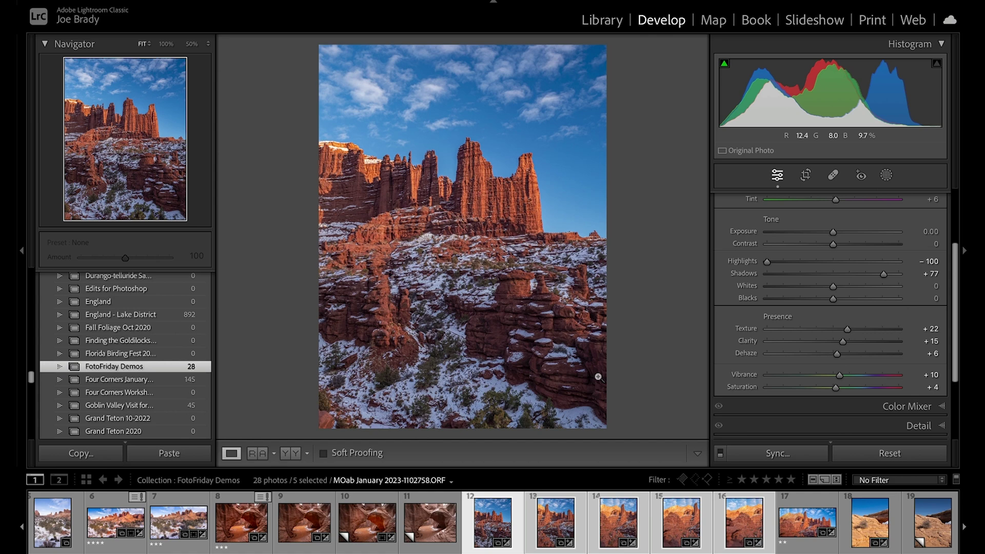
key("Right")
key("Right")
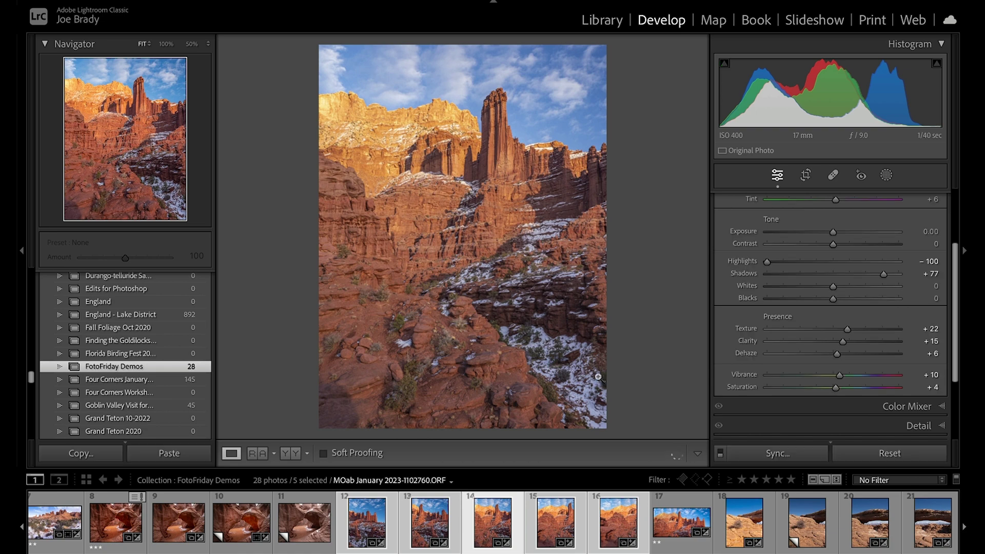
key("Right")
key("Right")
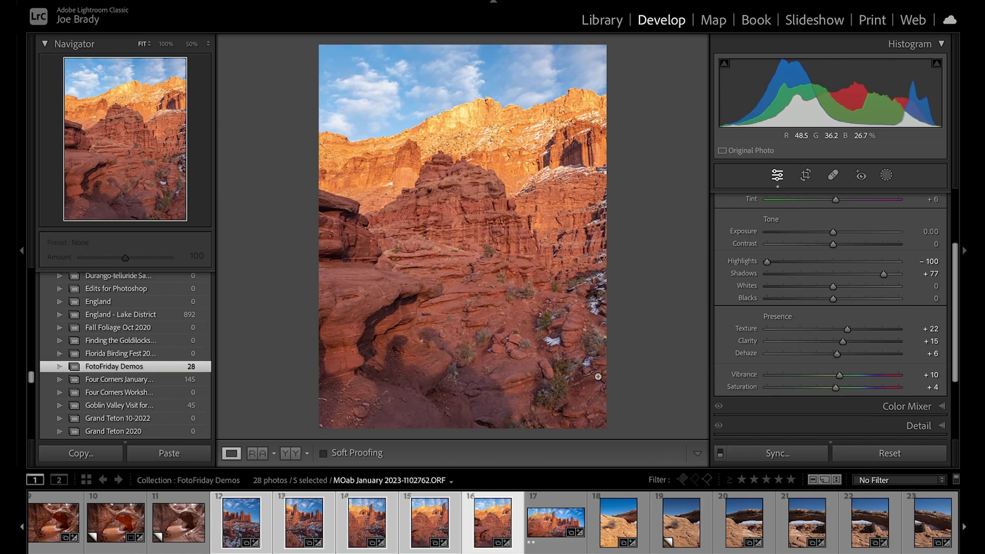
Step: Preview a Cylindrical panorama merge of the five frames with Boundary Warp at 100
left_click(246, 1)
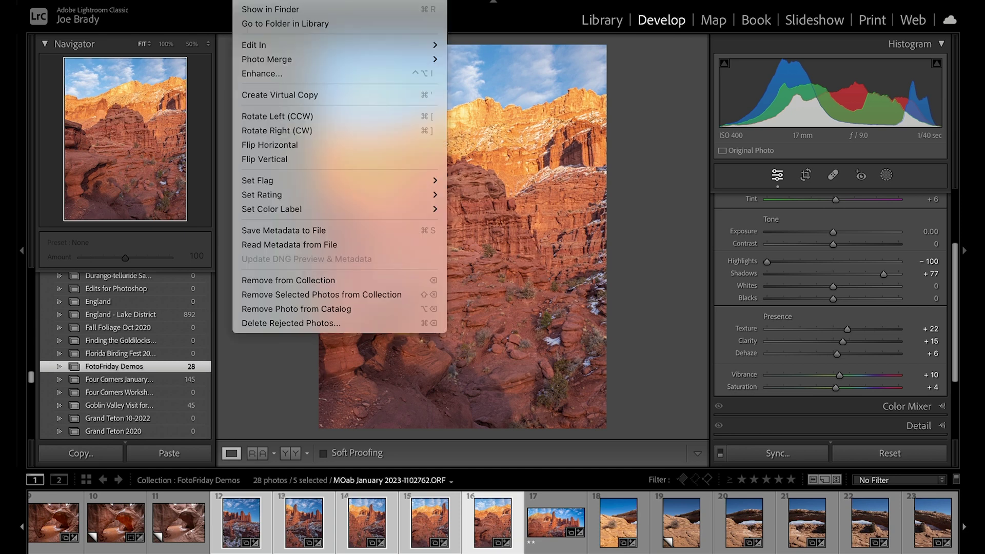
mouse_move(272, 60)
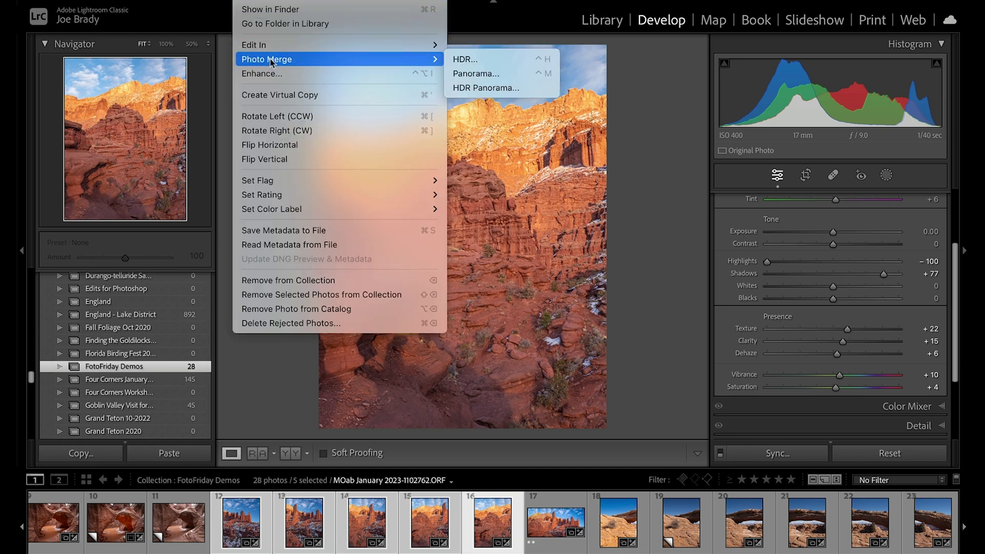
left_click(486, 75)
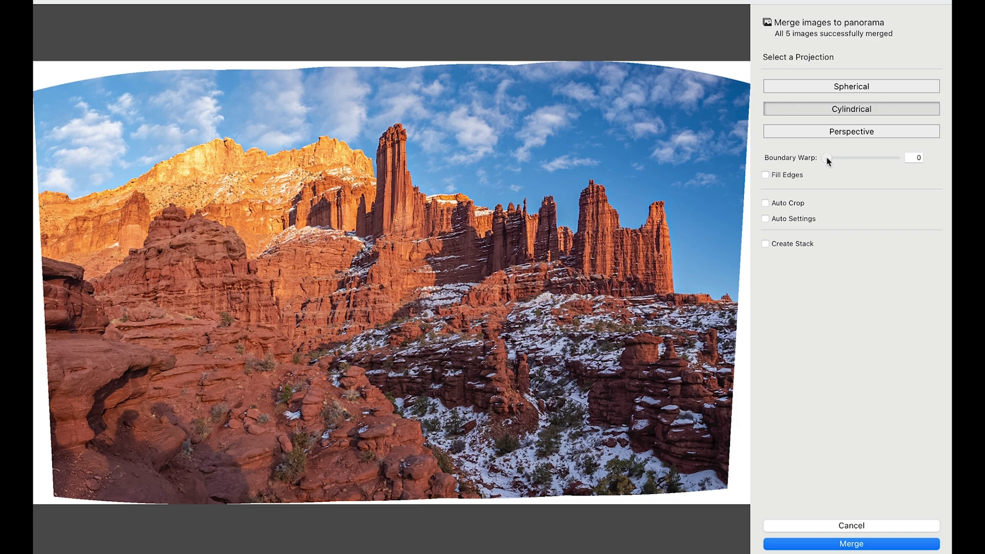
left_click_drag(826, 161, 925, 153)
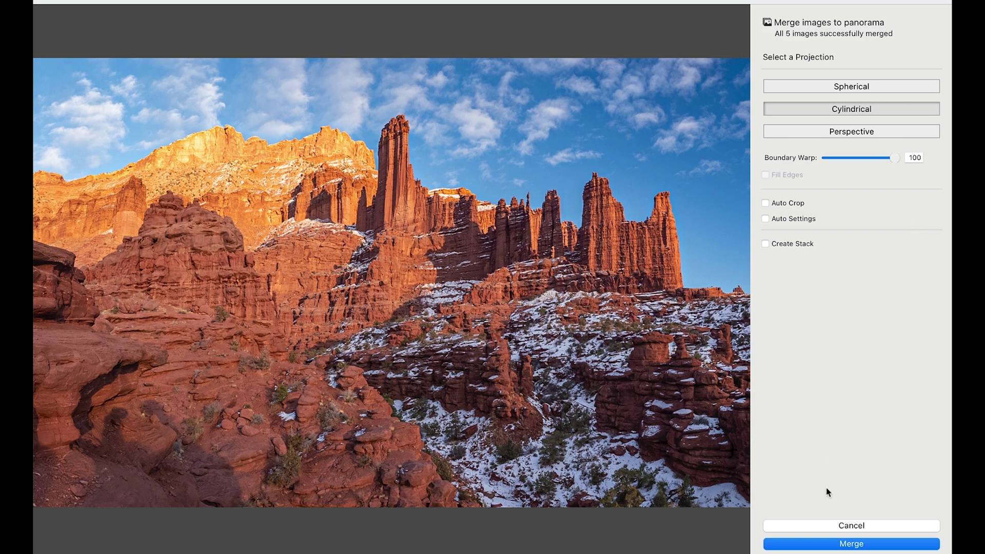
left_click(848, 544)
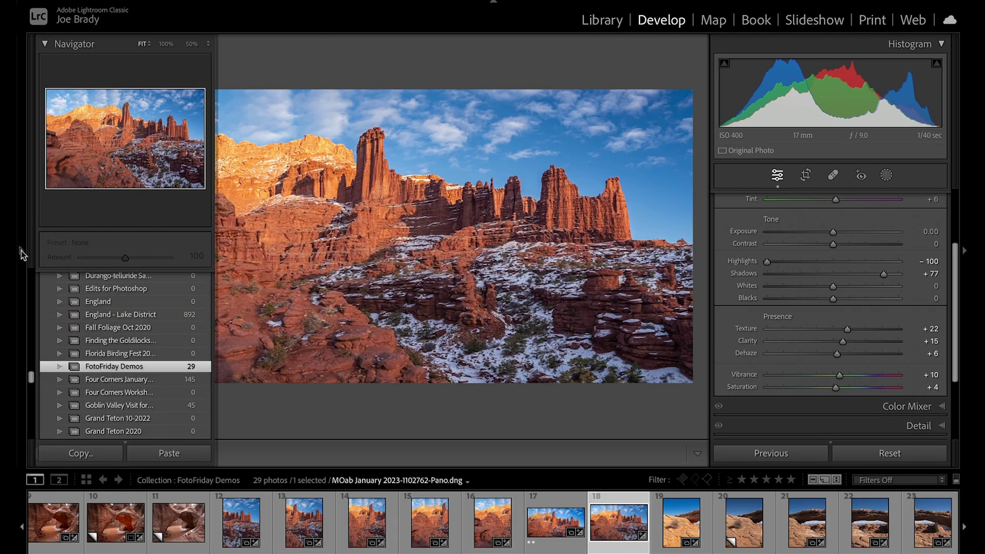
left_click(20, 250)
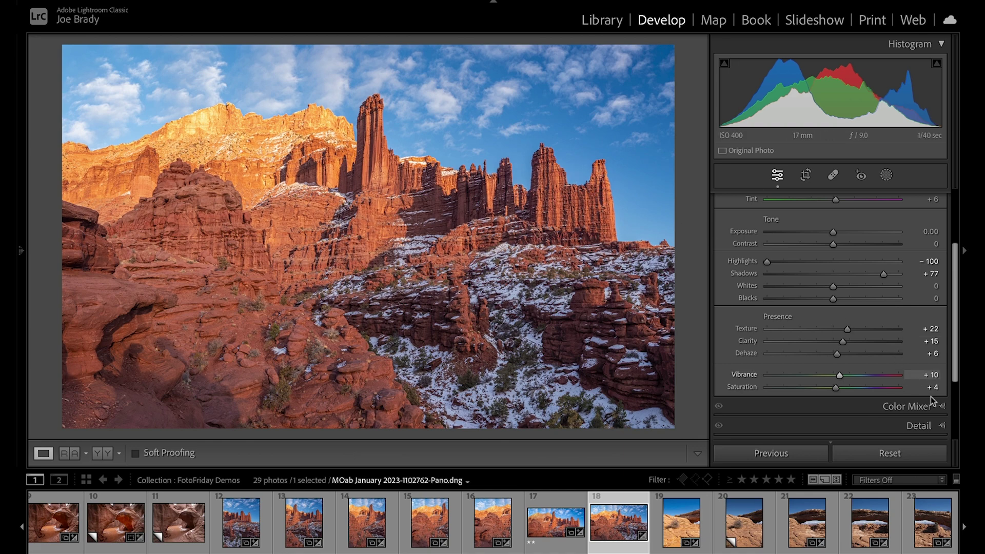
left_click(955, 426)
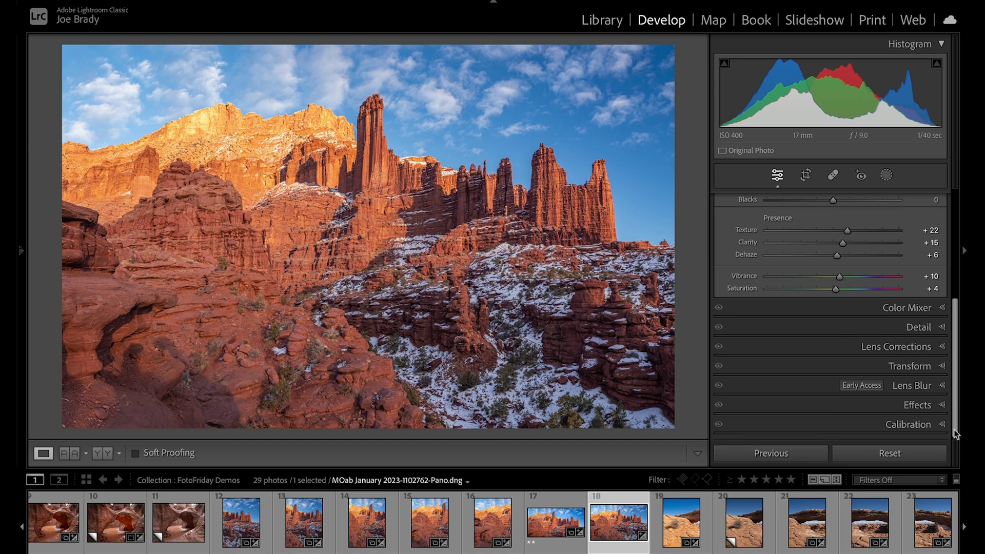
left_click(918, 367)
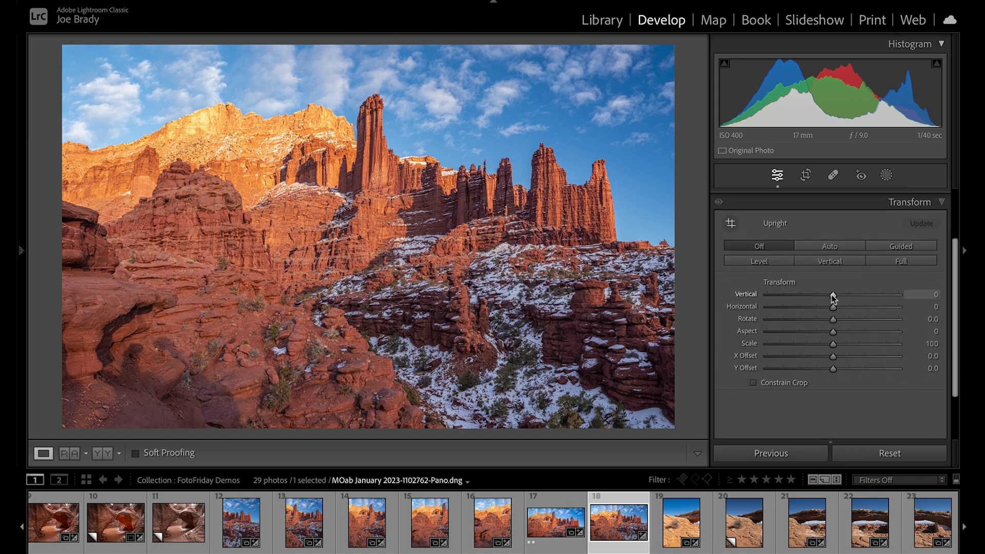
Step: Apply a Vertical −21, X Offset −1.4, Y Offset −4.4 transform, then open Crop & Straighten
left_click_drag(833, 297, 818, 296)
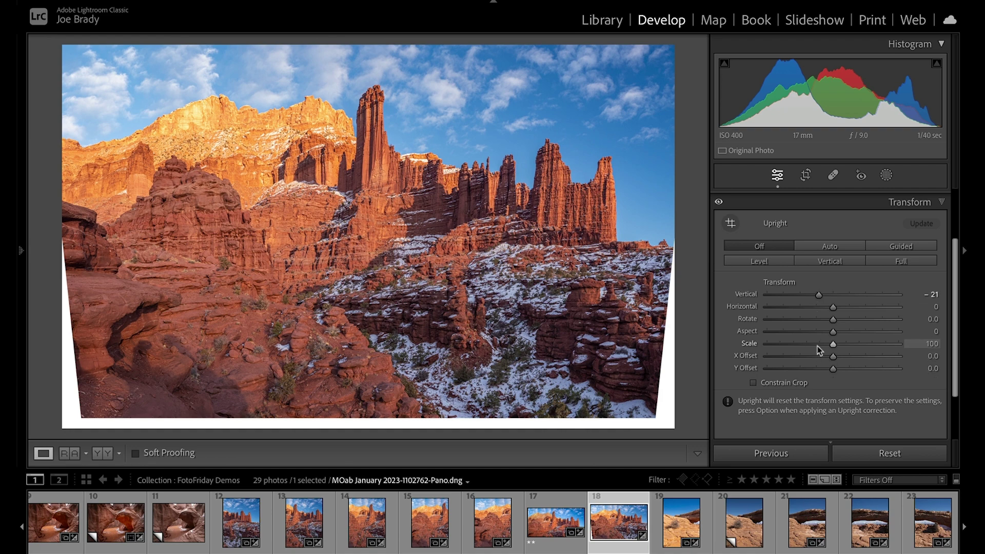
mouse_move(833, 358)
left_mouse_down()
mouse_move(846, 359)
mouse_move(816, 359)
mouse_move(843, 368)
mouse_move(830, 367)
left_mouse_up()
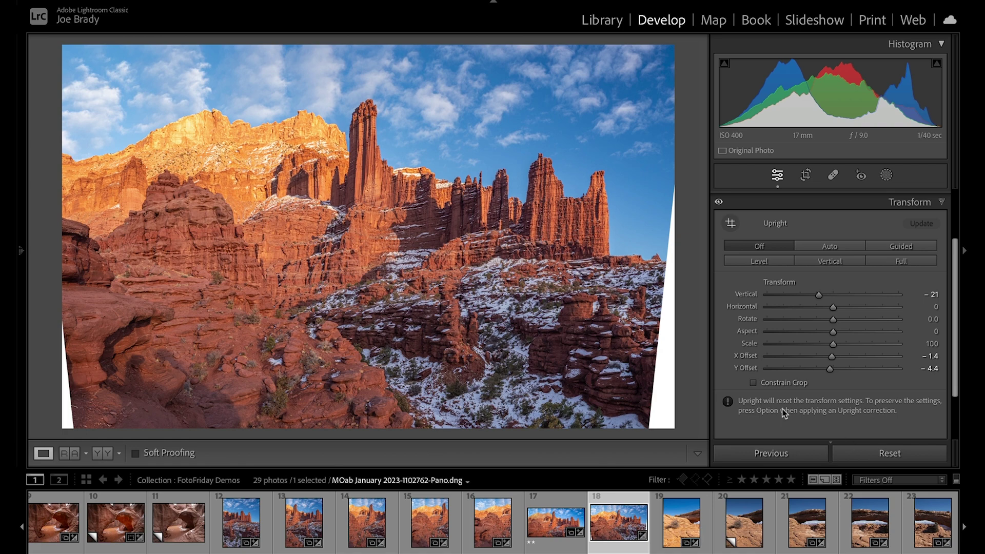
key("r")
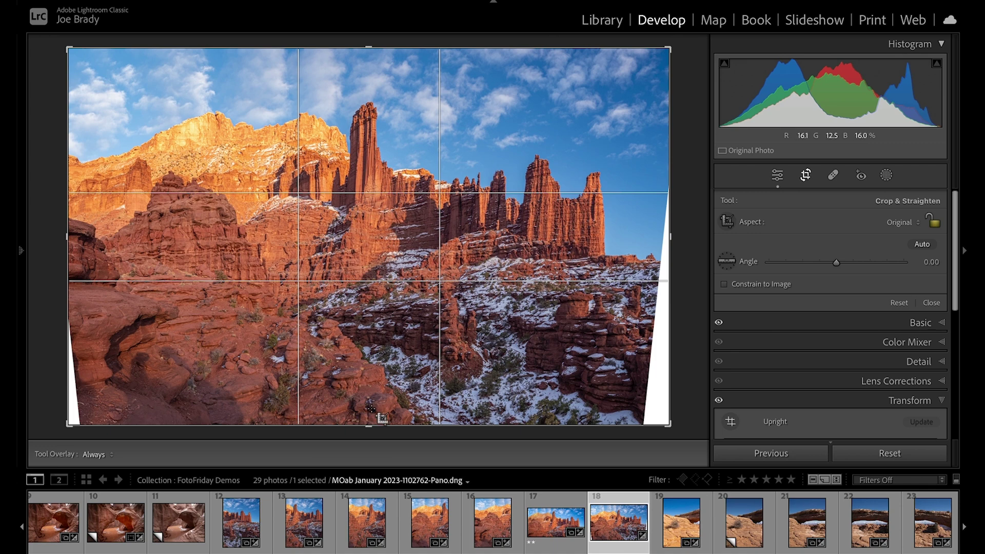
Step: Pull the crop's bottom, right and left edges inward to trim the white corners, and commit
left_click_drag(368, 424, 371, 402)
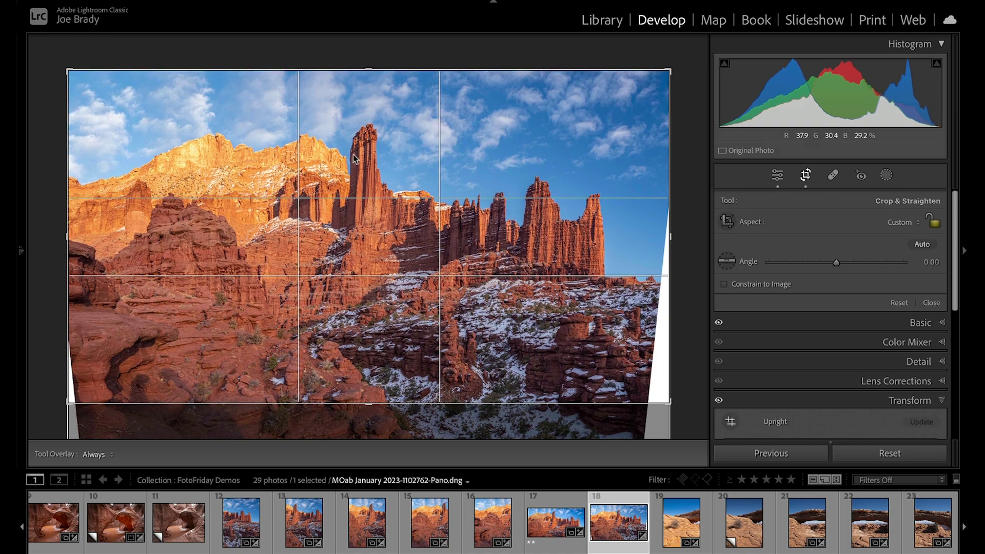
left_click_drag(673, 223, 658, 231)
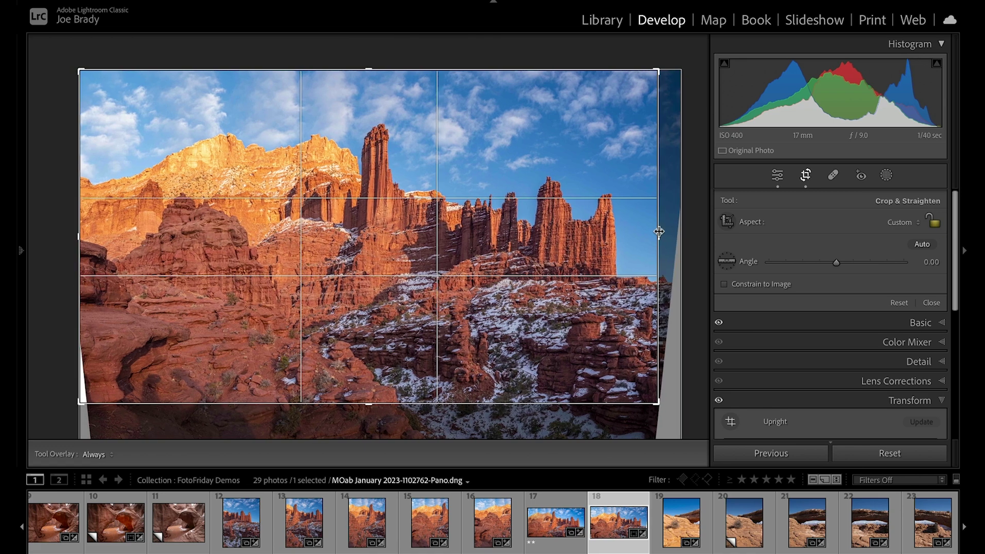
left_click_drag(79, 239, 85, 239)
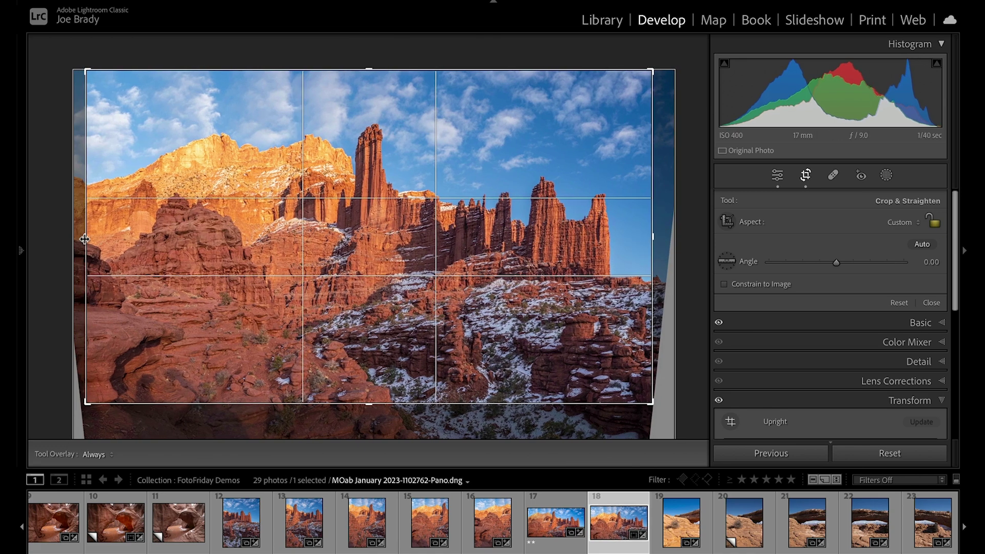
key("Return")
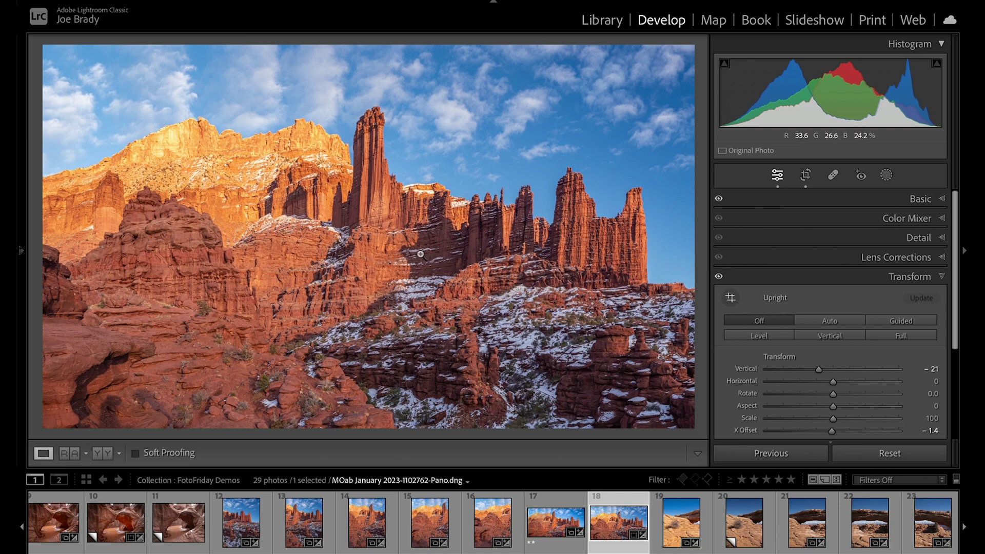
Step: Add Mask 1, a linear gradient across the panorama's left side, with Select Sky subtracted
left_click(886, 175)
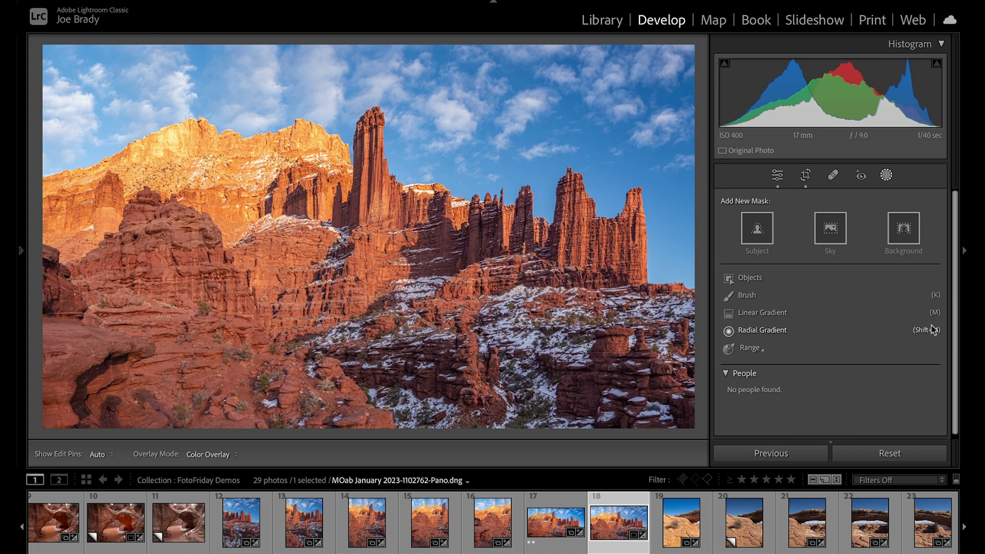
left_click(935, 314)
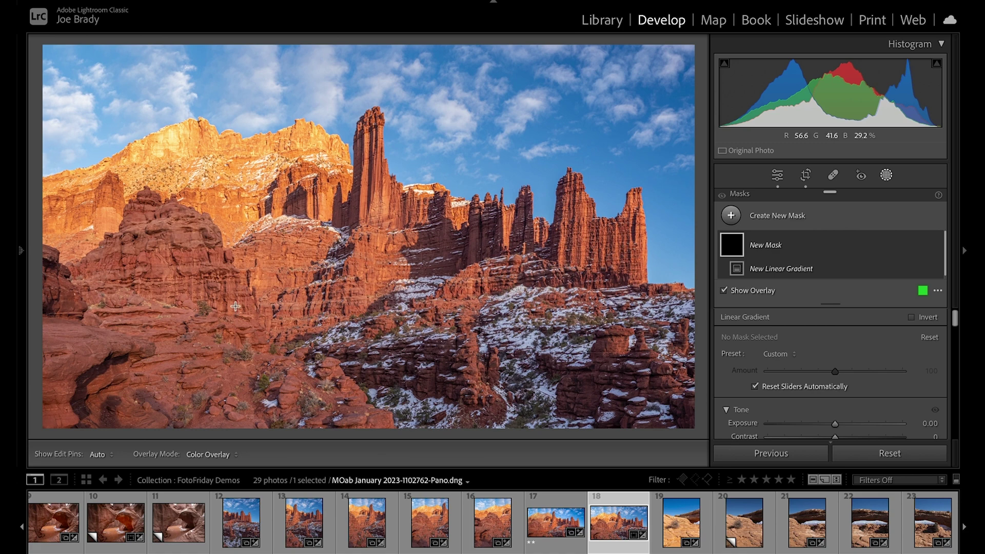
left_click_drag(235, 307, 454, 239)
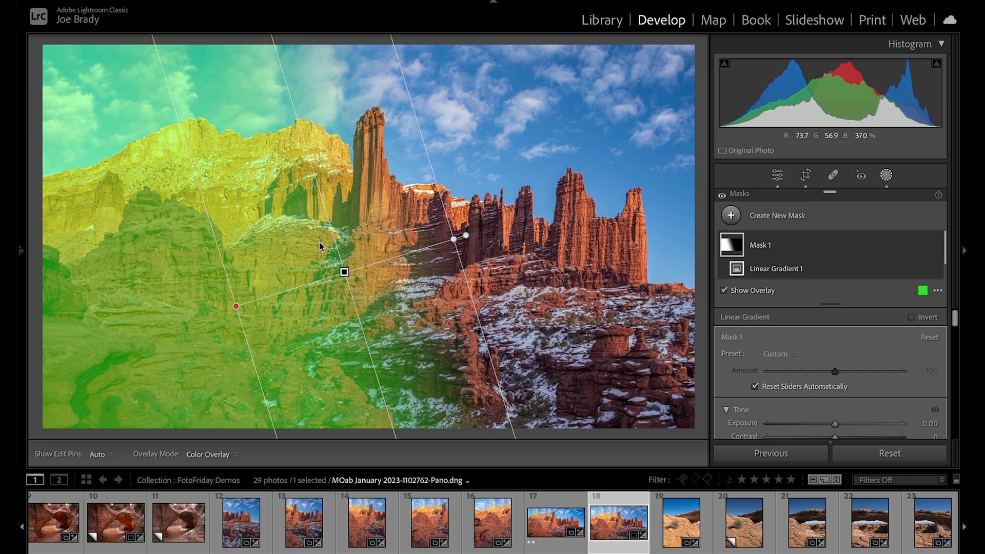
mouse_move(889, 253)
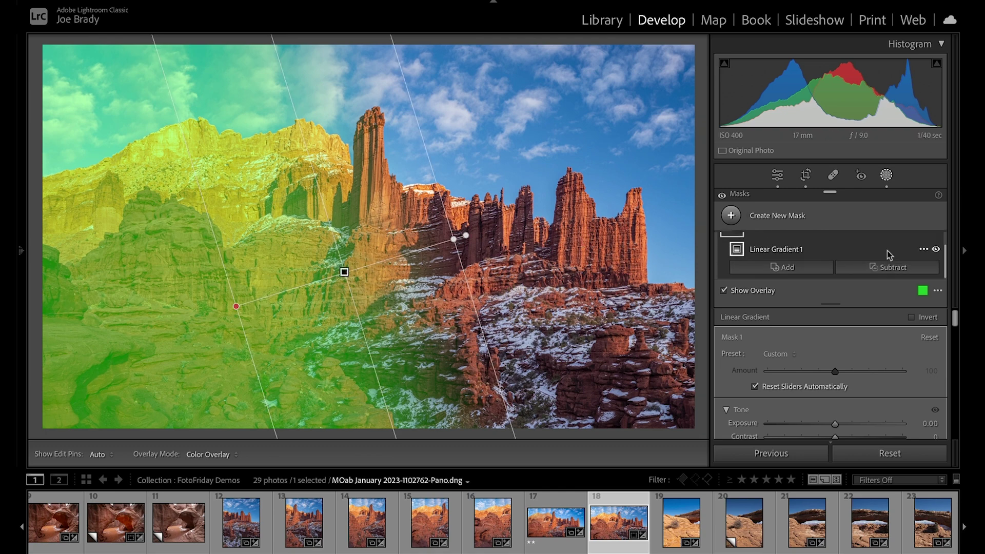
left_click(884, 270)
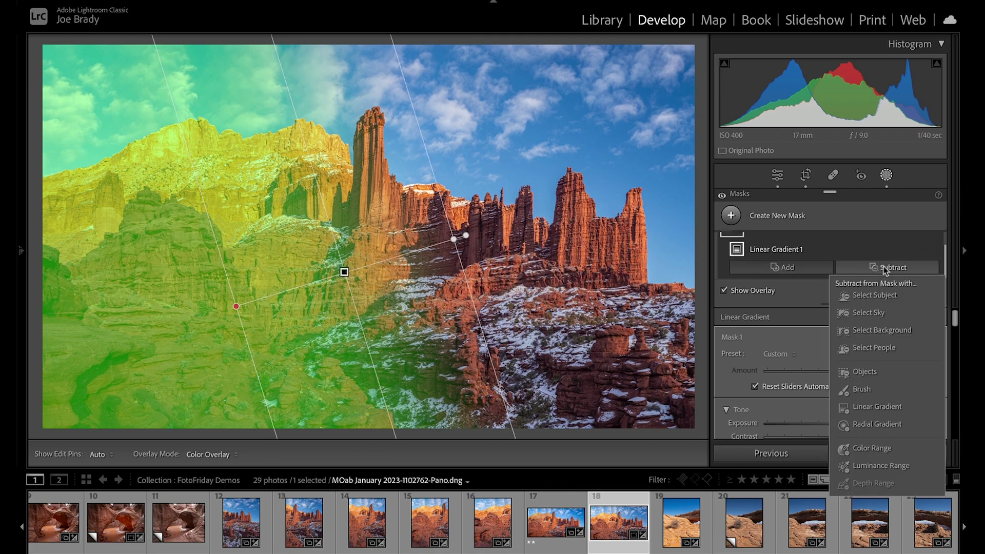
left_click(872, 309)
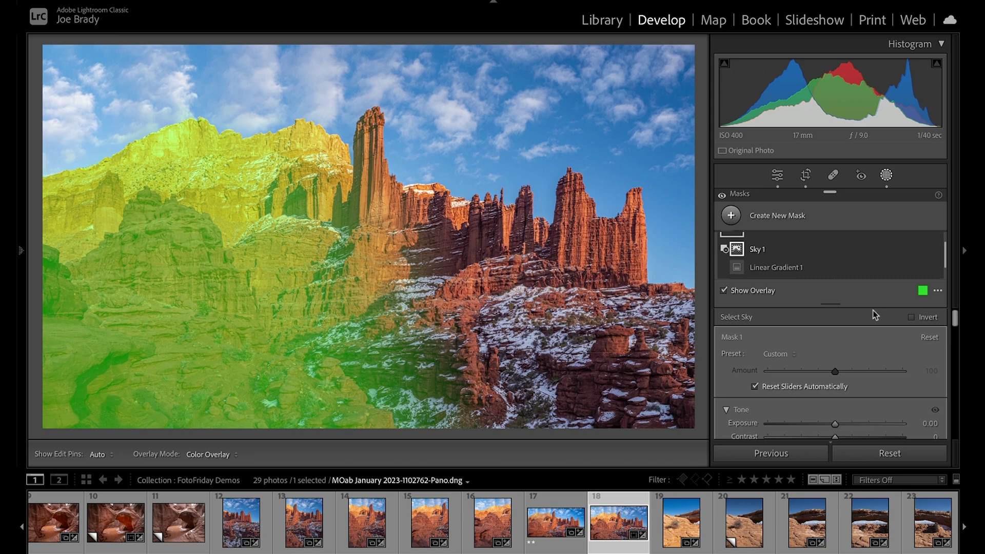
Step: Give the left-side gradient mask Highlights −100, Shadows +16 and Exposure −0.39
scroll(863, 355, "down", 3)
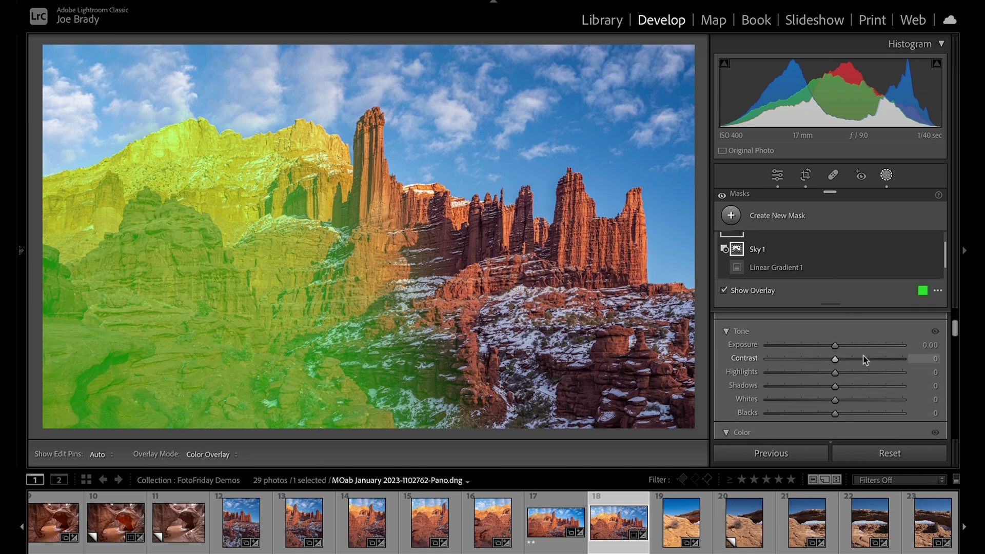
left_click_drag(835, 372, 758, 374)
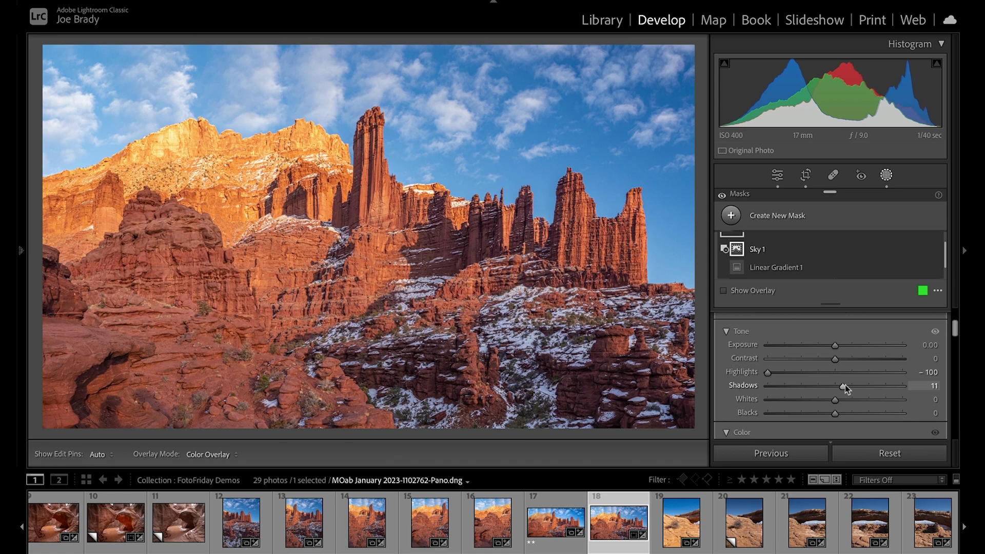
left_click_drag(844, 384, 848, 384)
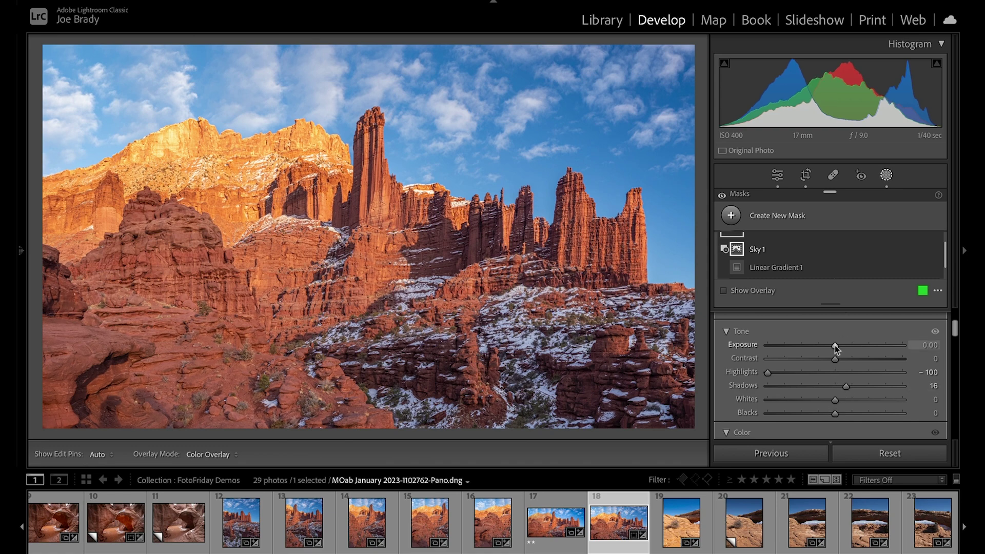
left_click_drag(835, 346, 828, 345)
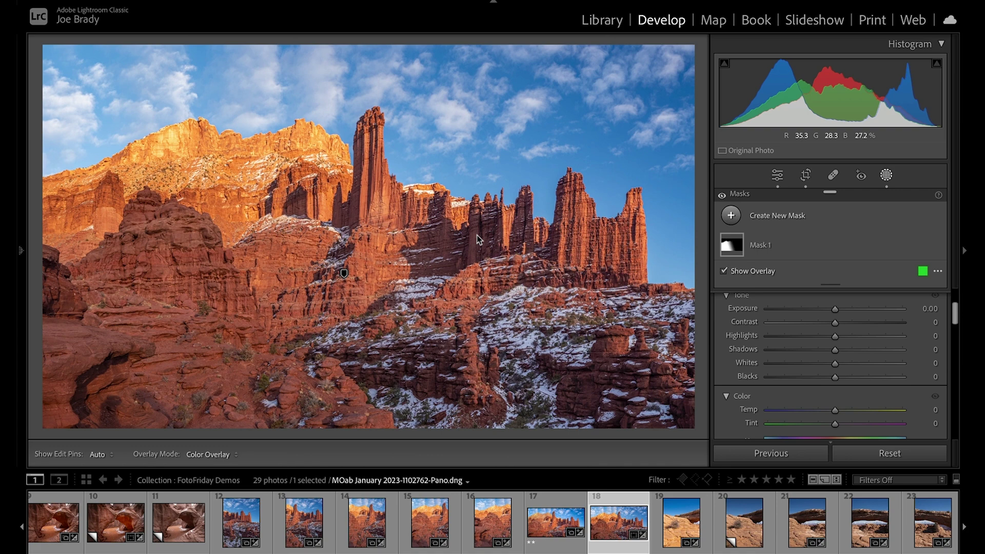
Step: Paint a brush mask with Auto Mask off over the sunlit upper cliff
key("k")
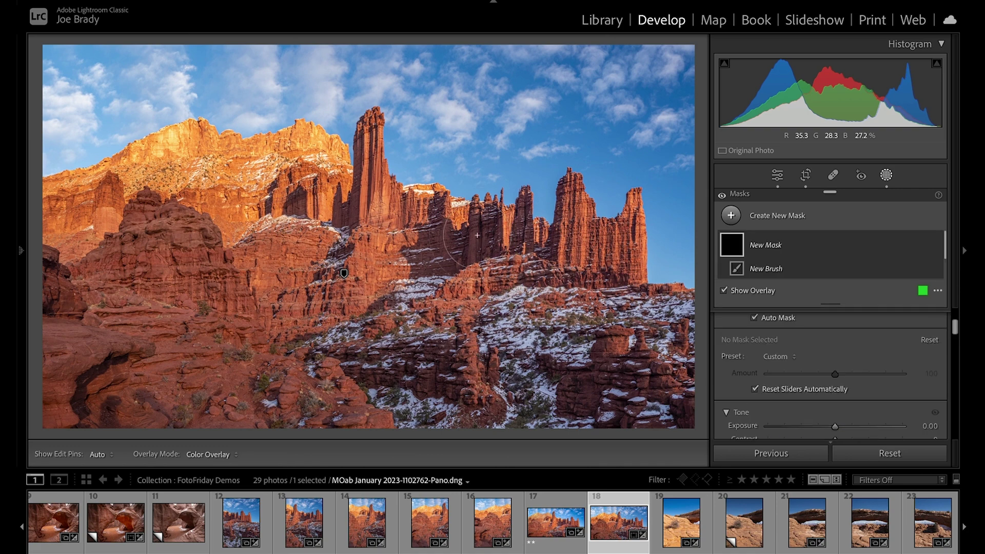
scroll(780, 334, "up", 3)
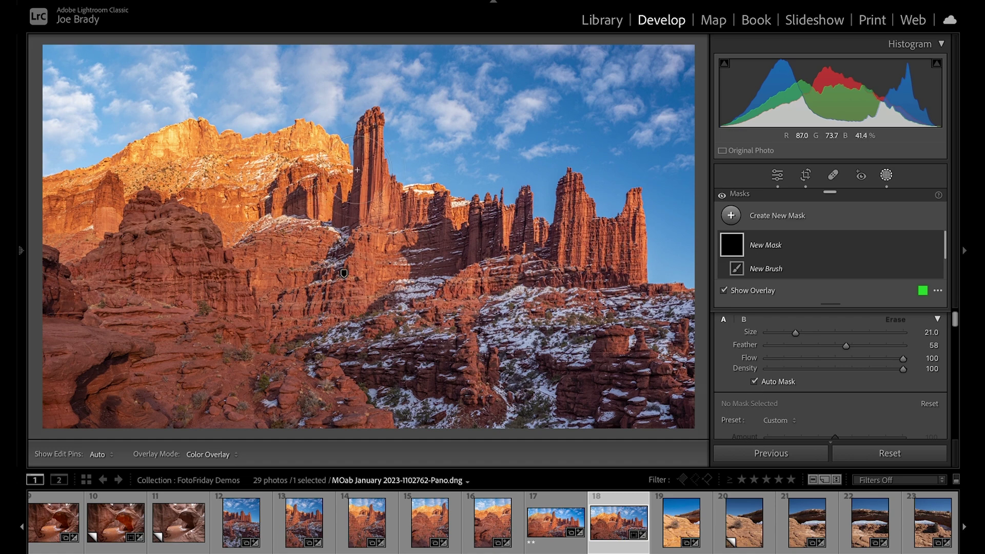
left_click(753, 381)
key("h")
mouse_move(354, 153)
left_mouse_down()
mouse_move(304, 137)
mouse_move(254, 154)
mouse_move(182, 129)
left_mouse_up()
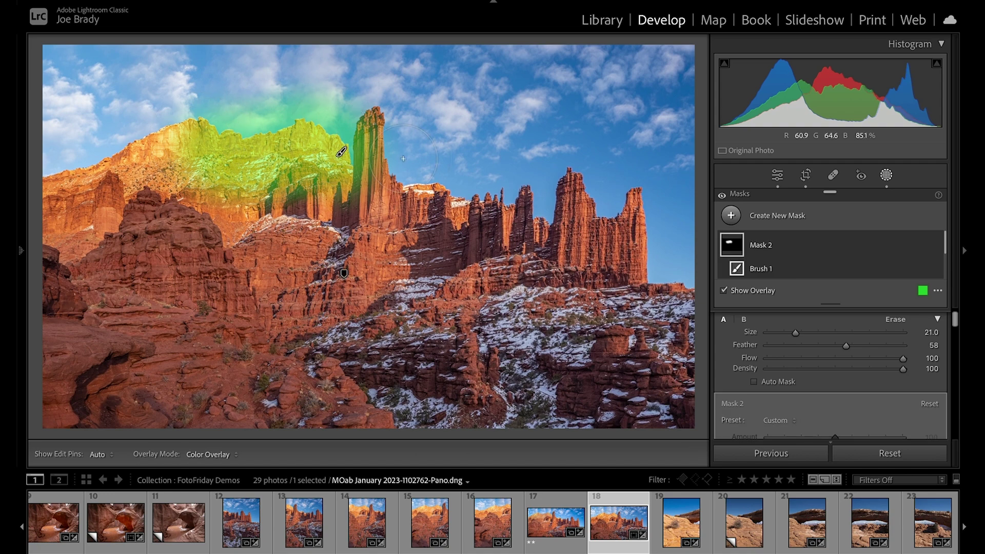
key("ctrl+z")
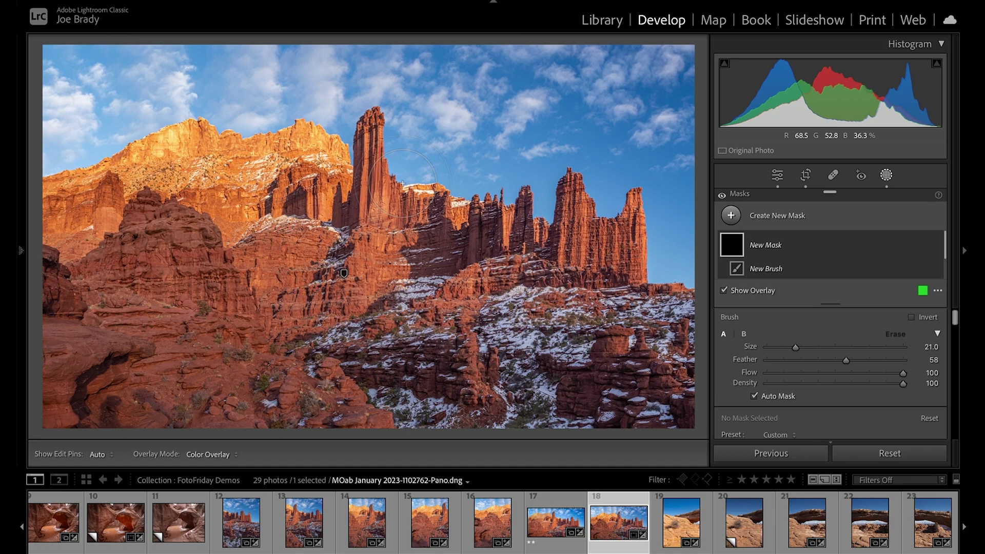
mouse_move(302, 139)
left_mouse_down()
mouse_move(257, 125)
mouse_move(231, 149)
mouse_move(200, 130)
mouse_move(56, 210)
mouse_move(70, 220)
mouse_move(128, 215)
mouse_move(185, 197)
mouse_move(225, 220)
mouse_move(246, 192)
mouse_move(349, 213)
mouse_move(356, 182)
mouse_move(336, 157)
mouse_move(359, 154)
left_mouse_up()
Step: Lower the brushed cliff's exposure, highlights and saturation to −13, then finish the mask
scroll(798, 407, "down", 2)
scroll(798, 407, "down", 5)
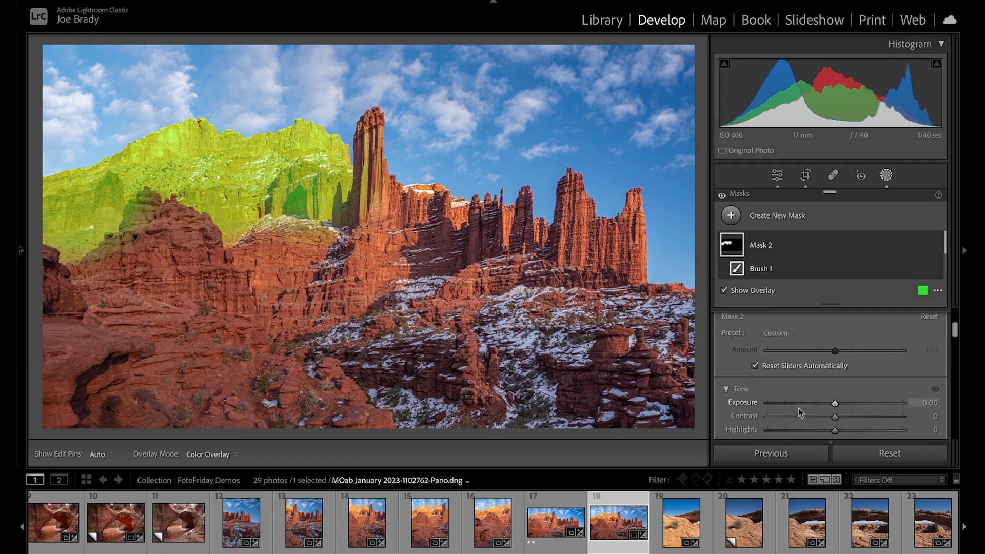
left_click_drag(835, 380, 830, 380)
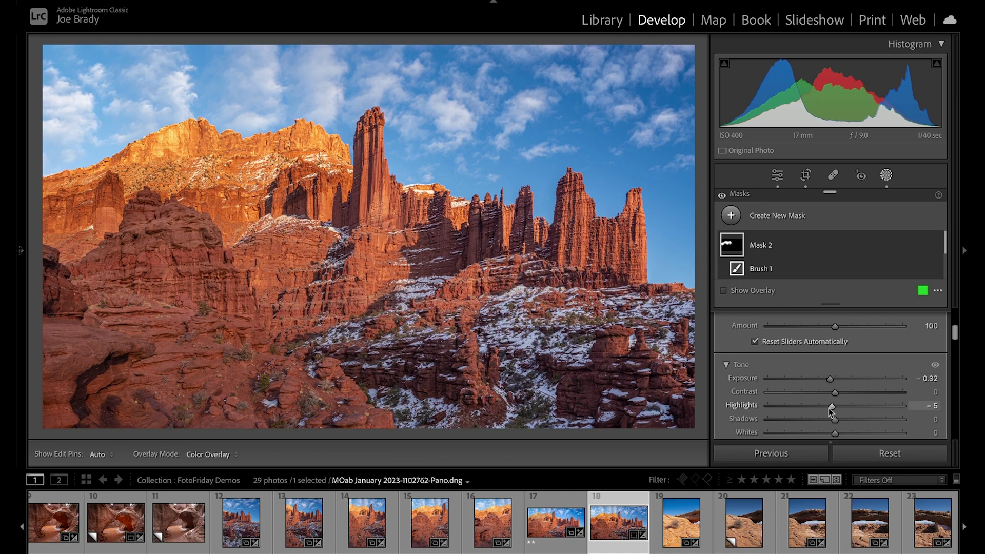
scroll(853, 409, "down", 5)
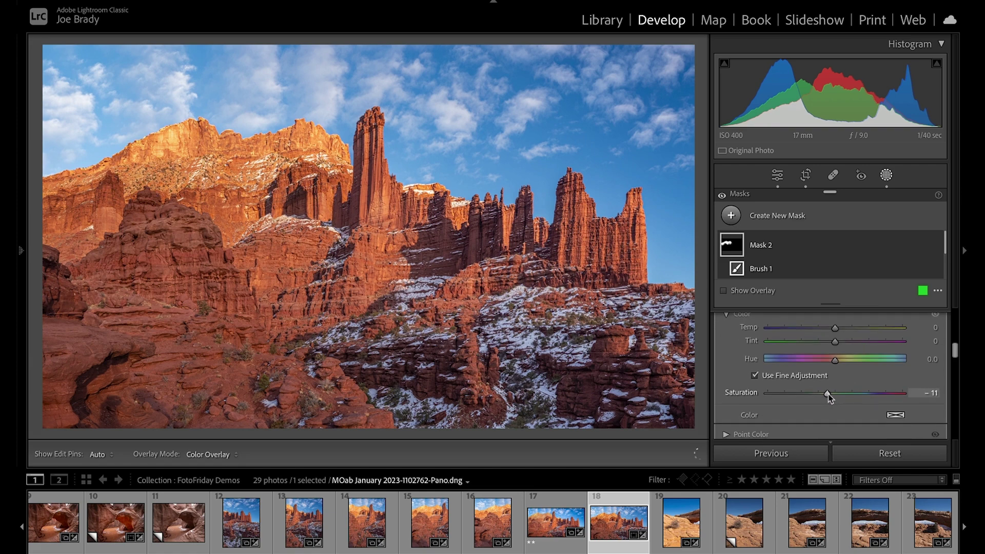
left_click_drag(826, 393, 826, 392)
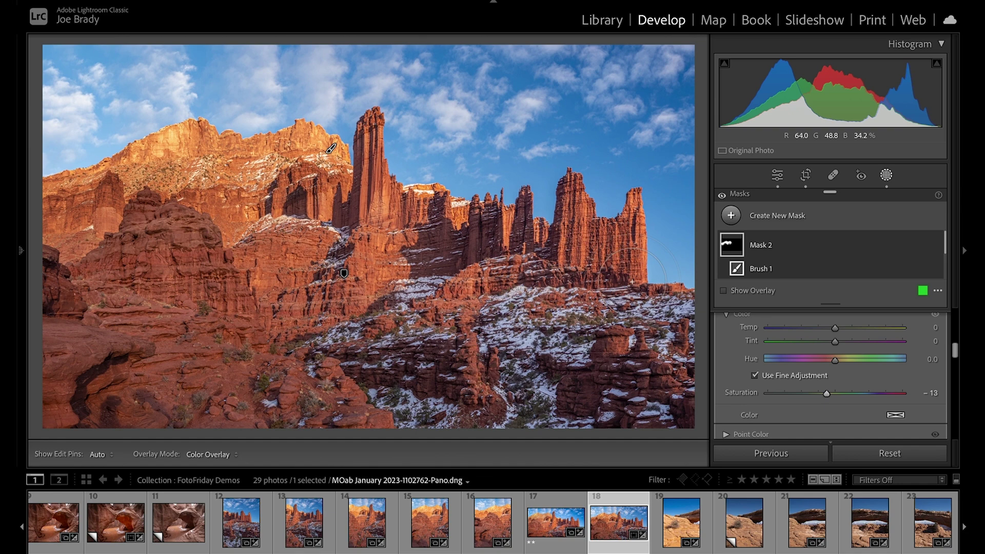
key("Escape")
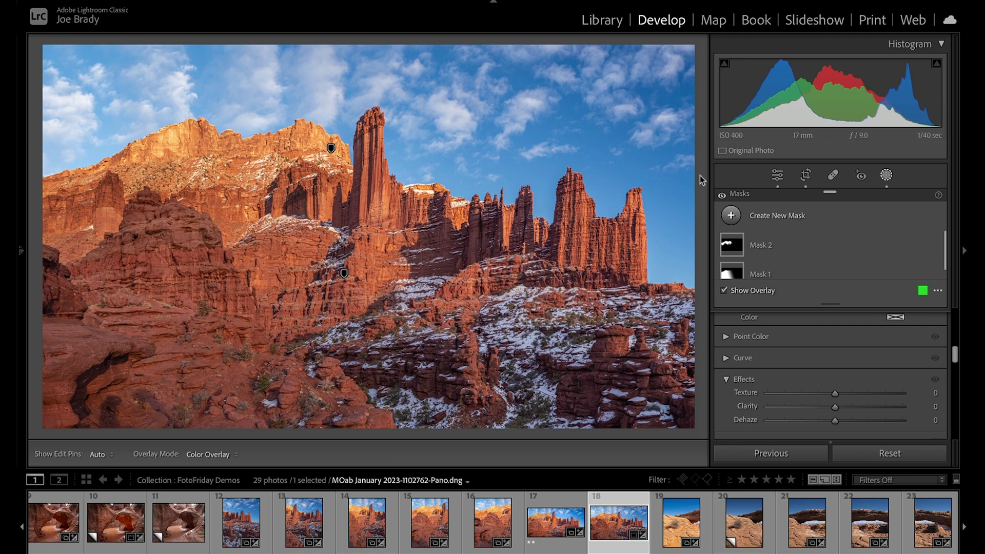
Step: Add a Sky mask and intersect it with a linear gradient drawn across the upper sky
left_click(886, 176)
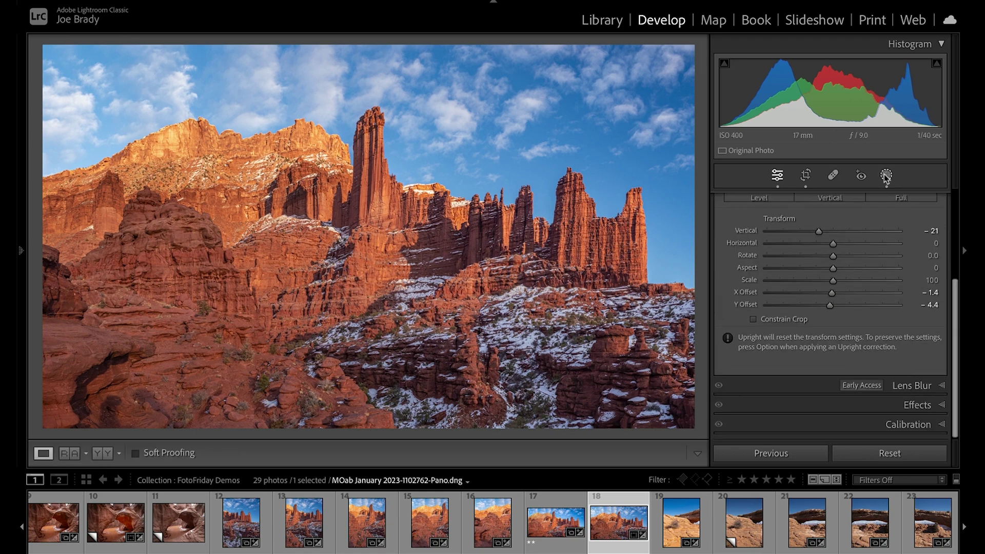
left_click(886, 176)
left_click(797, 216)
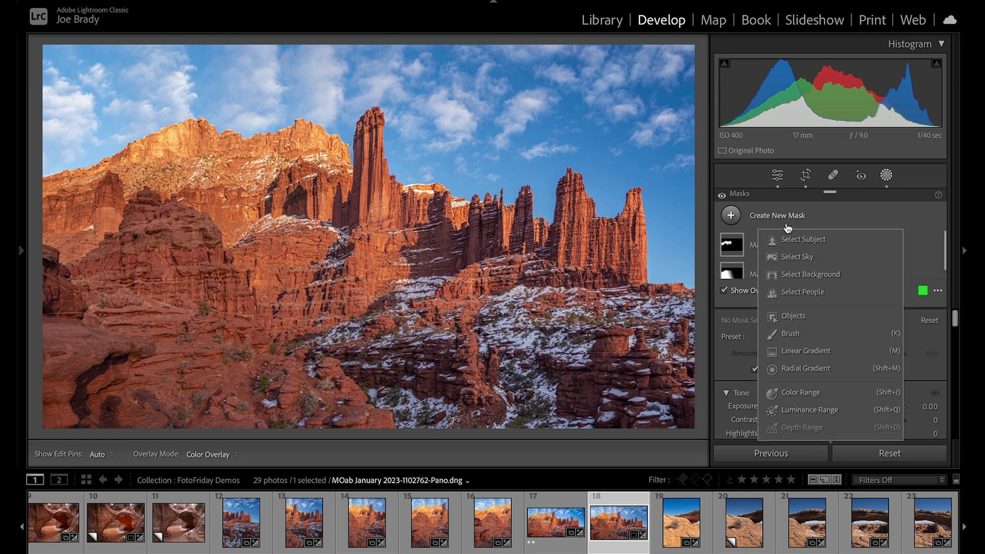
left_click(798, 257)
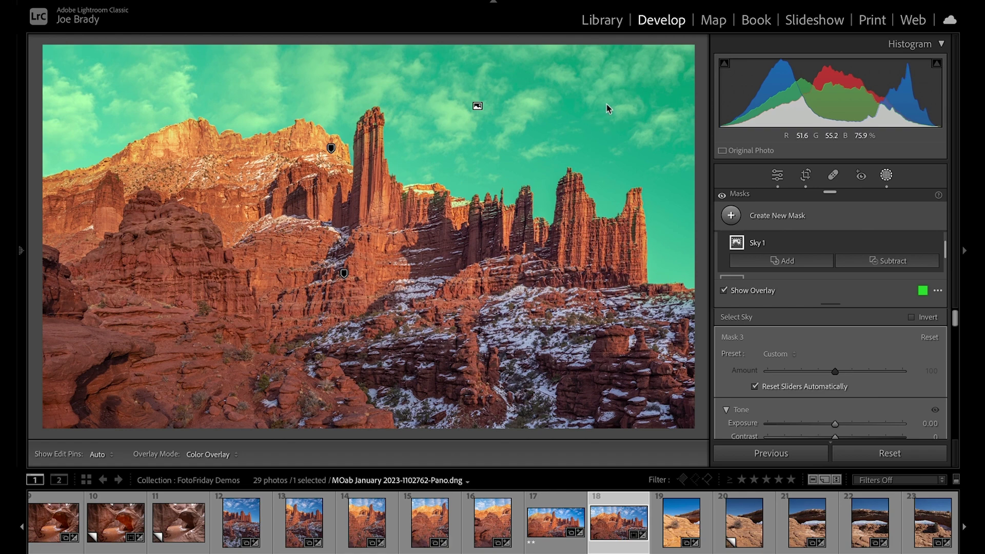
key("o")
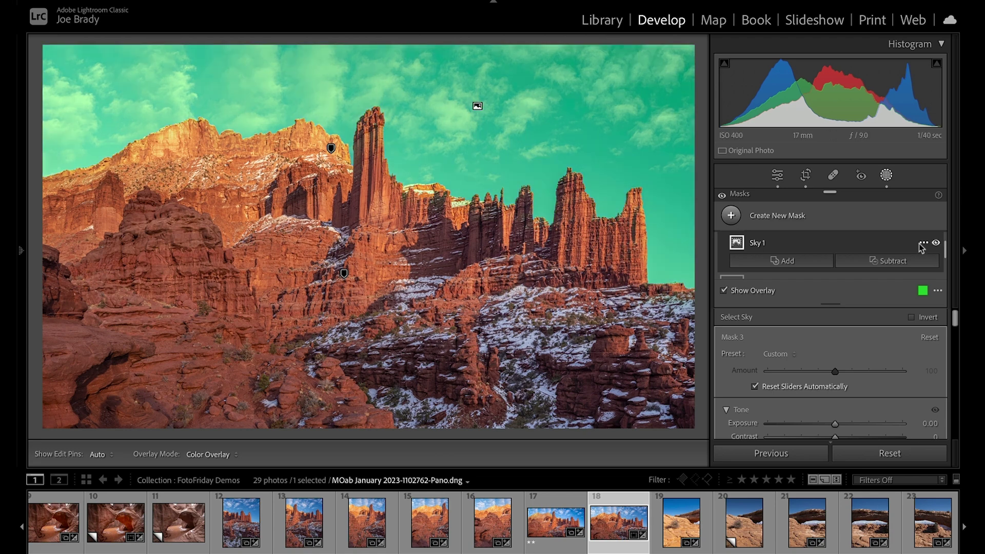
left_click(923, 244)
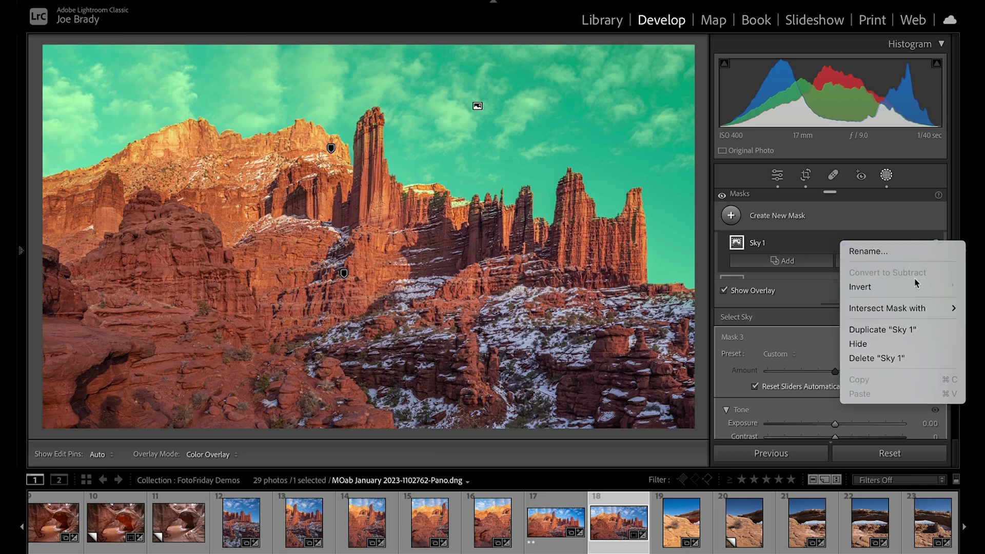
mouse_move(909, 308)
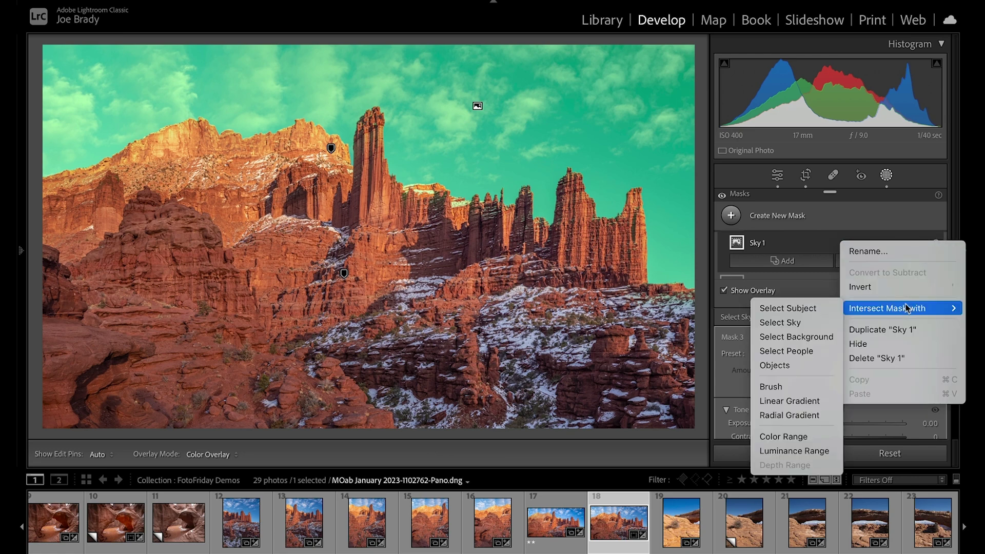
left_click(812, 401)
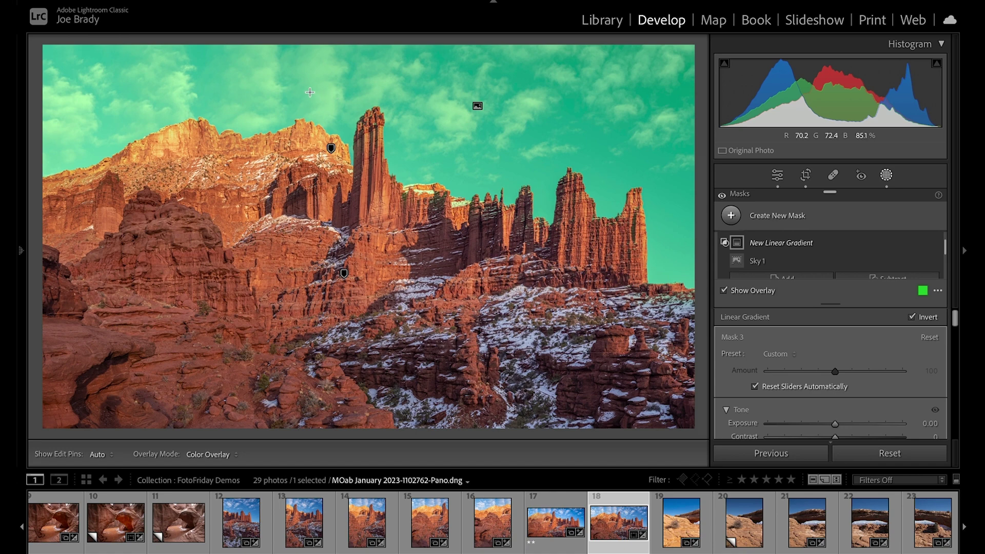
left_click_drag(310, 92, 448, 83)
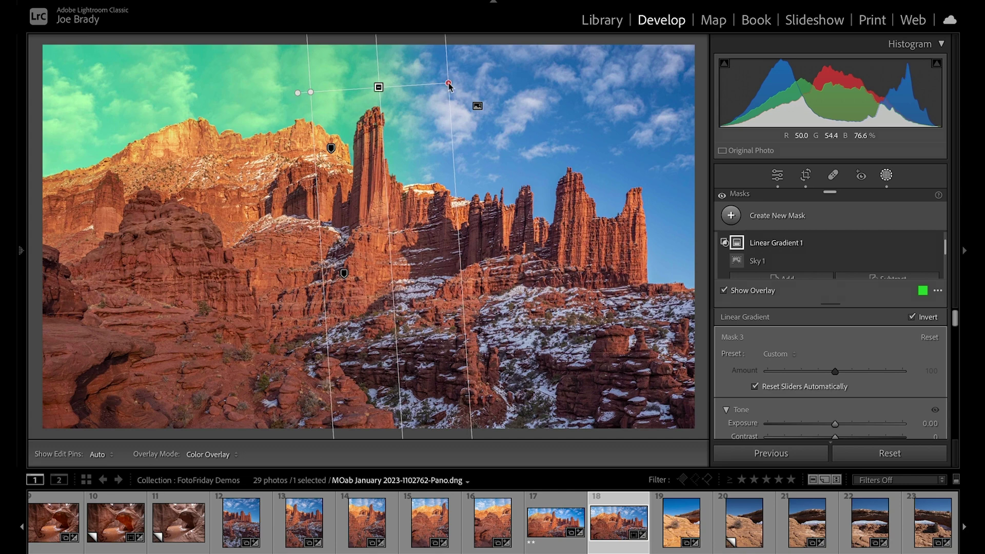
Step: Test Exposure at −0.11 on the gradient-limited sky mask, then delete it
scroll(805, 235, "down", 1)
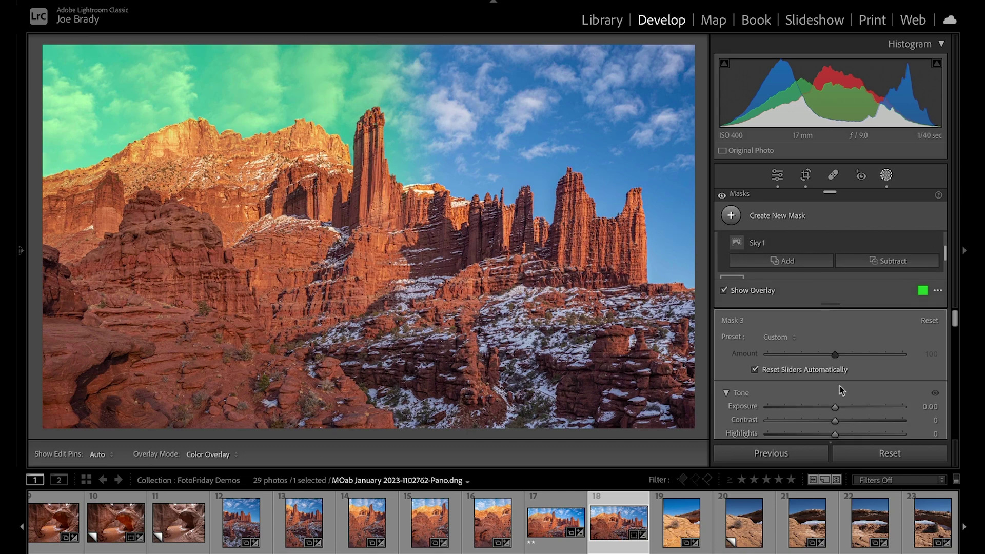
key("o")
mouse_move(834, 407)
left_mouse_down()
mouse_move(823, 406)
mouse_move(833, 409)
left_mouse_up()
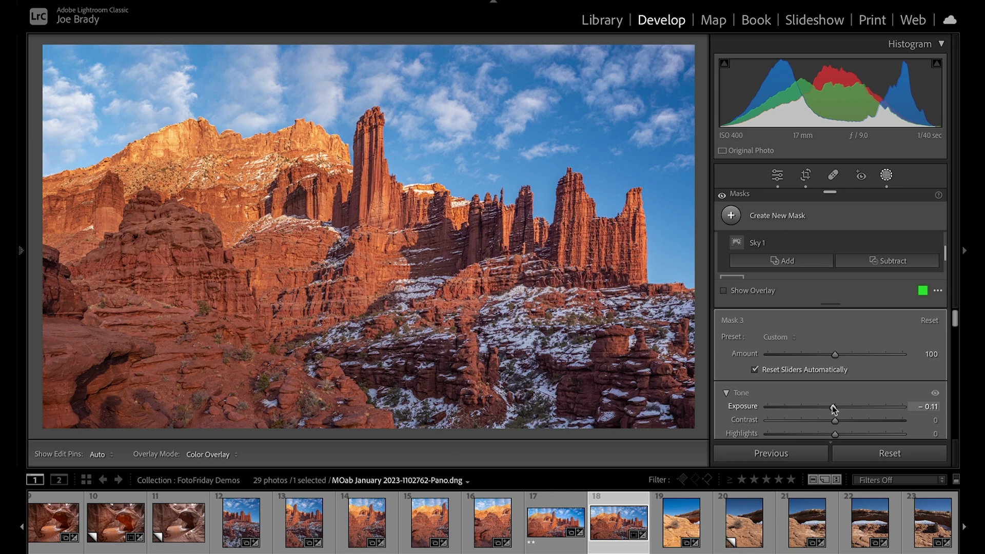
key("Delete")
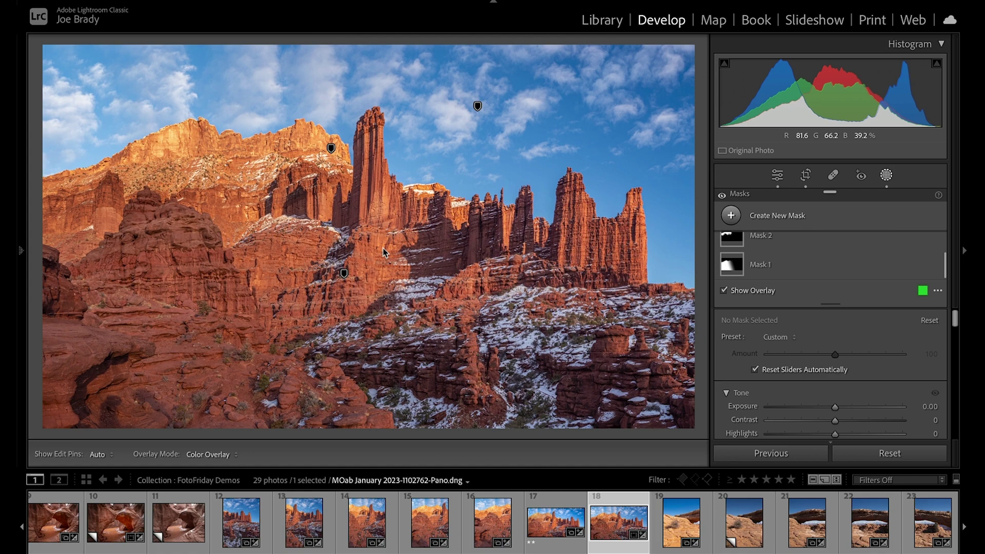
Step: Brush a mask over the snowy lower-right foreground and raise its Exposure
key("k")
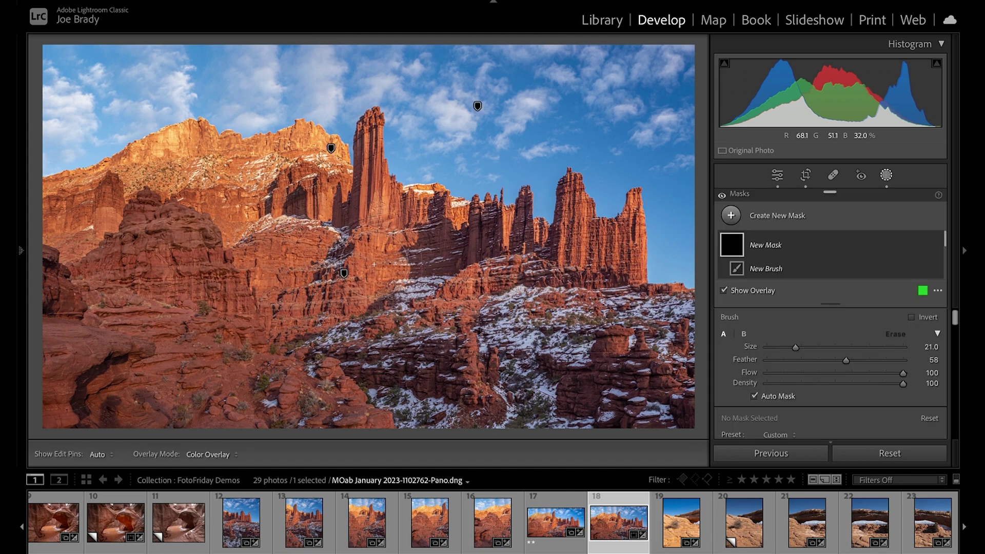
scroll(408, 366, "up", 3)
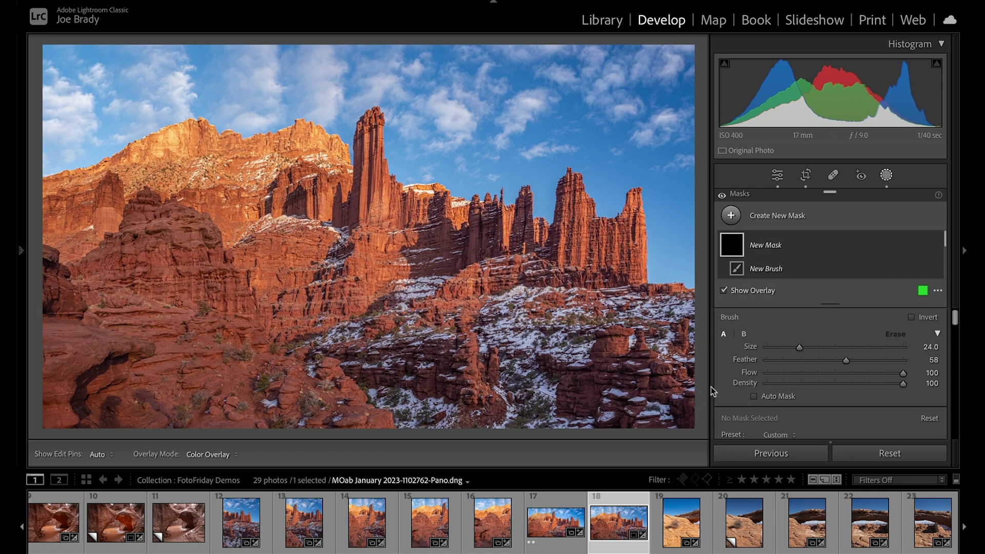
key("h")
mouse_move(666, 323)
left_mouse_down()
mouse_move(594, 354)
mouse_move(637, 404)
mouse_move(382, 365)
mouse_move(512, 318)
mouse_move(650, 355)
mouse_move(691, 407)
left_mouse_up()
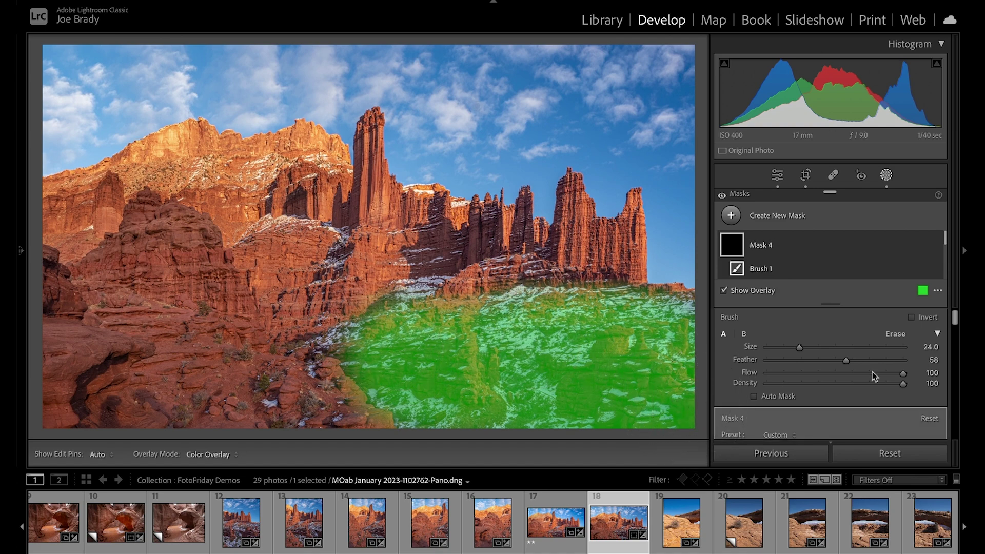
scroll(872, 371, "down", 5)
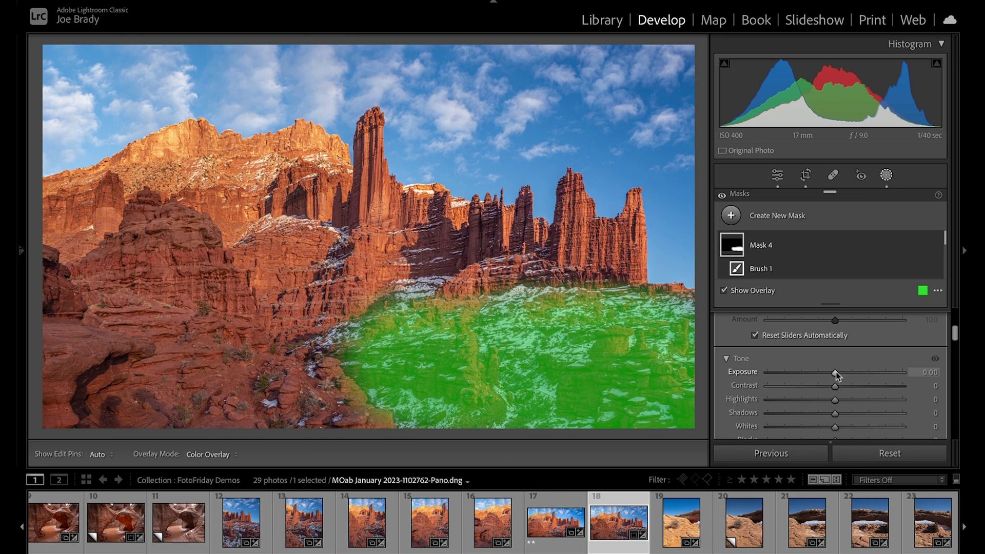
key("o")
left_click_drag(831, 373, 843, 374)
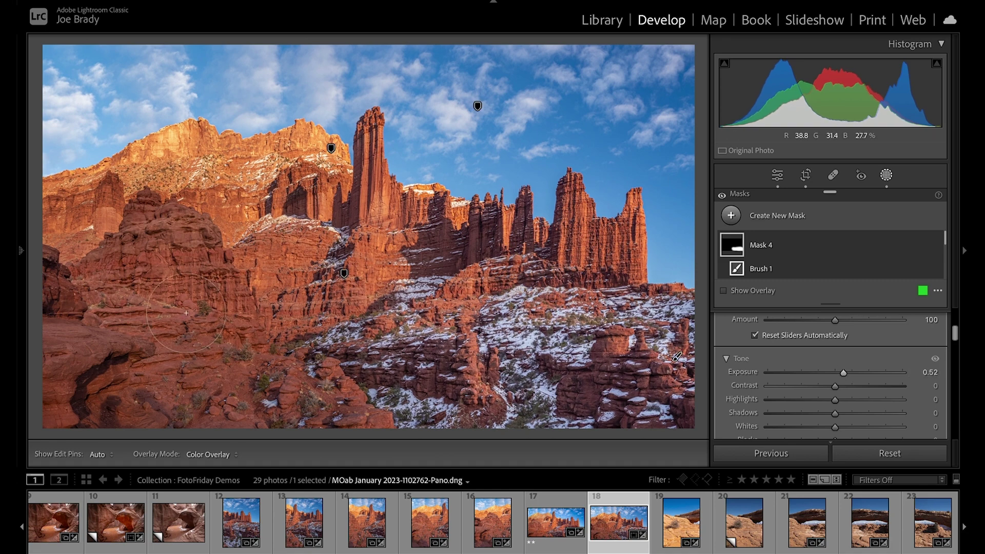
Step: Brush a second mask over the lower-left rocks with Exposure -0.35 and Contrast -32
key("k")
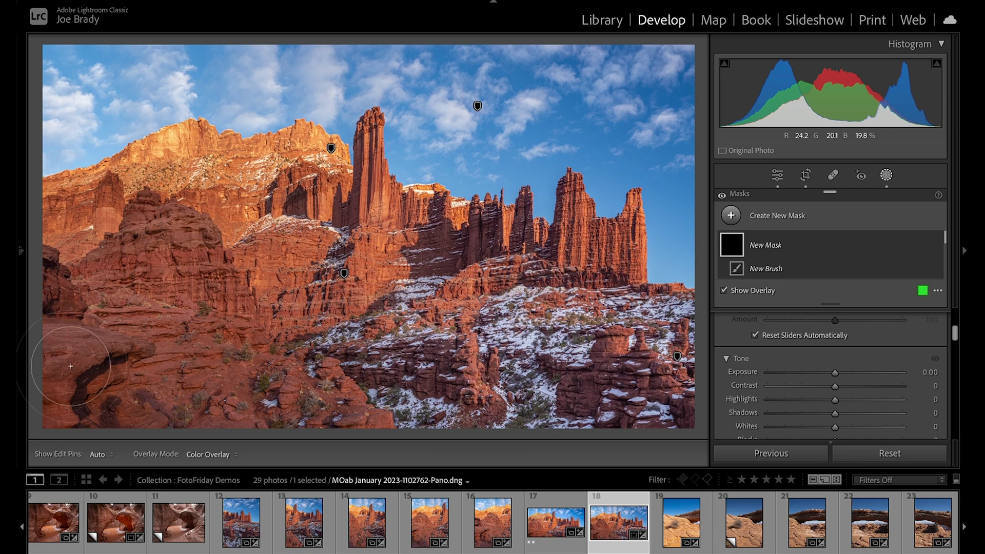
mouse_move(72, 380)
left_mouse_down()
mouse_move(64, 299)
mouse_move(169, 390)
mouse_move(298, 435)
mouse_move(103, 426)
mouse_move(153, 359)
left_mouse_up()
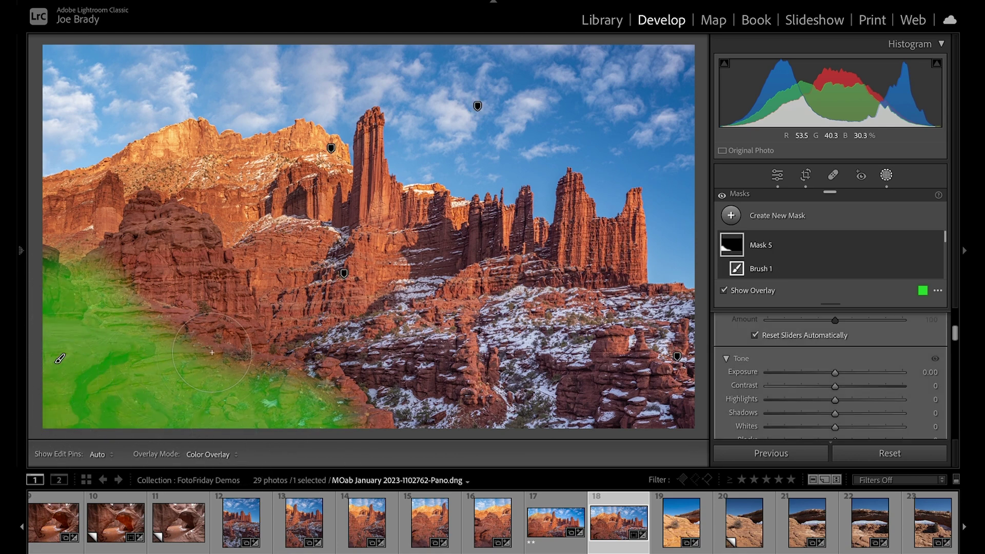
mouse_move(187, 314)
left_mouse_down()
mouse_move(194, 287)
mouse_move(46, 280)
mouse_move(55, 271)
left_mouse_up()
left_click_drag(834, 372, 813, 366)
scroll(832, 370, "down", 2)
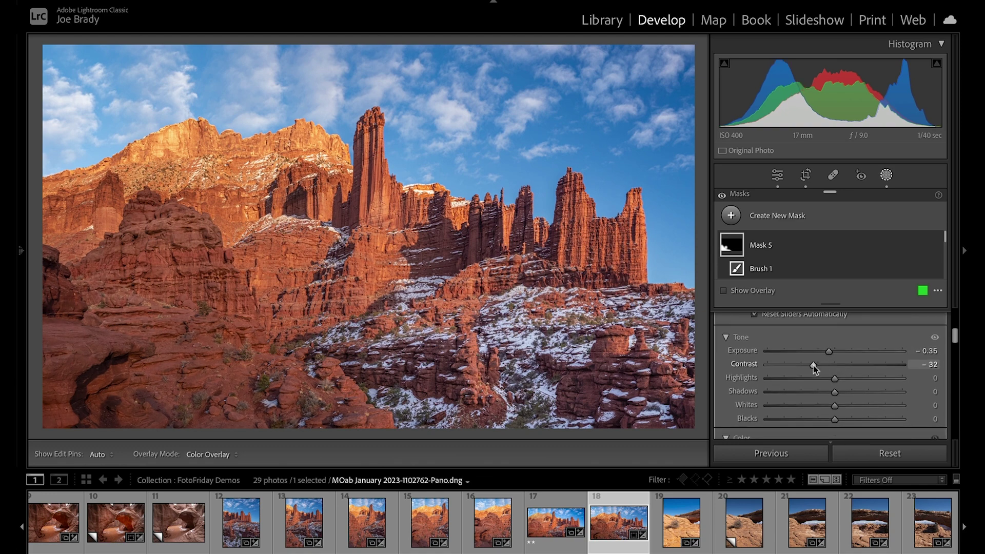
scroll(813, 365, "down", 2)
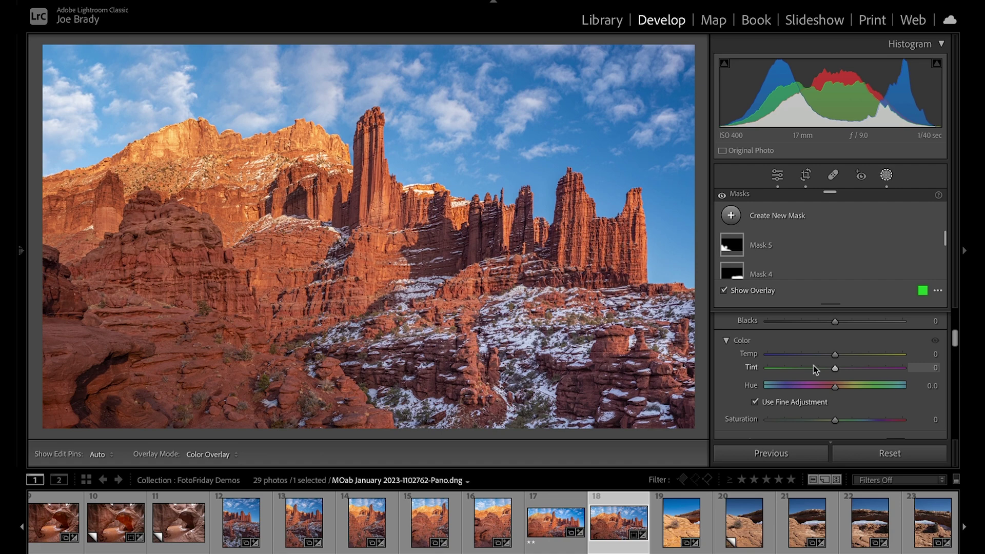
Step: Make a virtual copy, reset its Transform perspective correction, and reselect the original in the filmstrip
key("super+apostrophe")
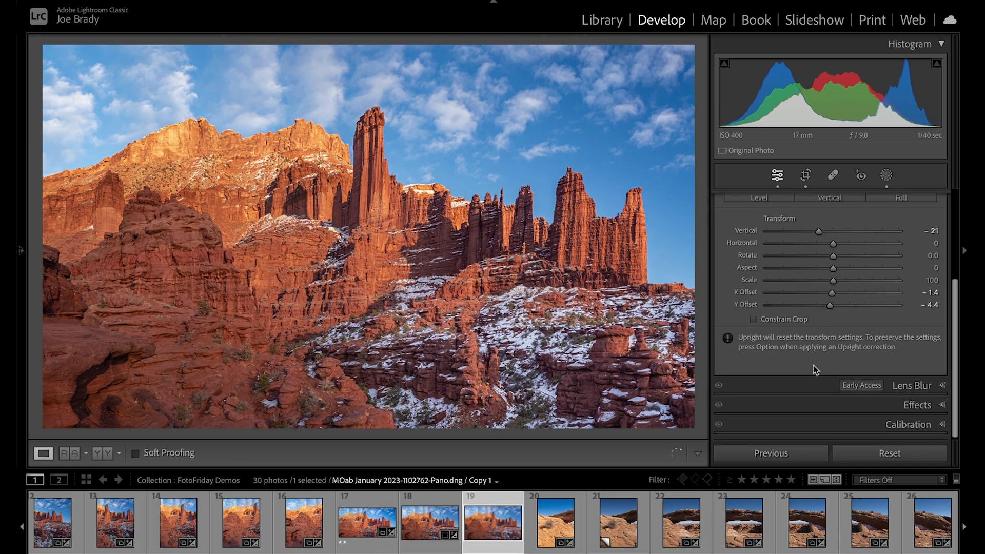
left_click(893, 458)
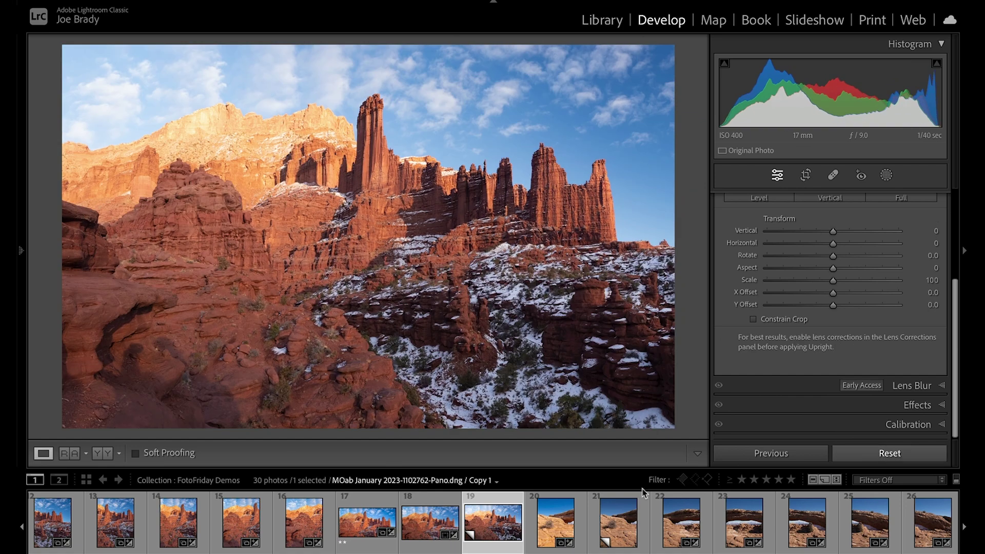
left_click(427, 529)
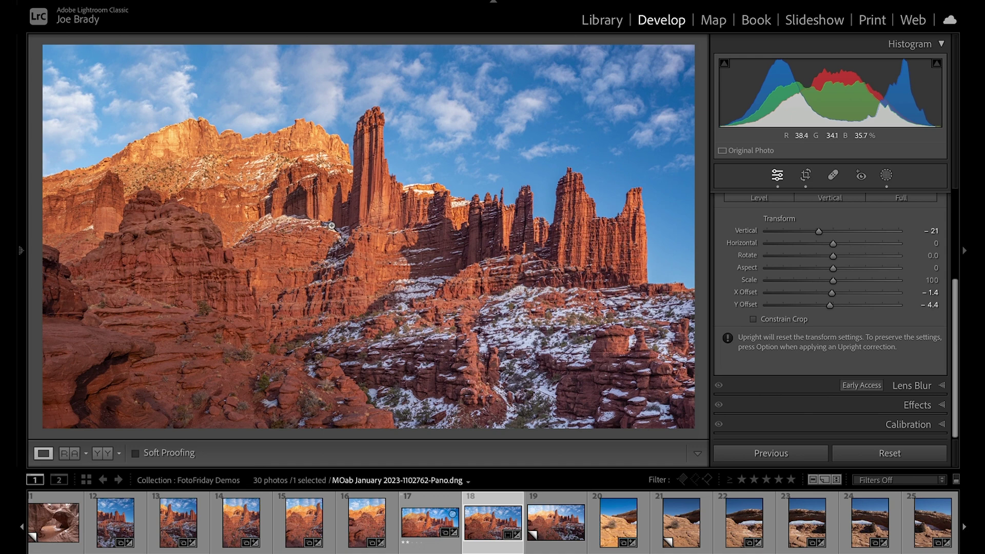
Step: Raise the crop's bottom, trim its left side and lower its top to cut sky
key("r")
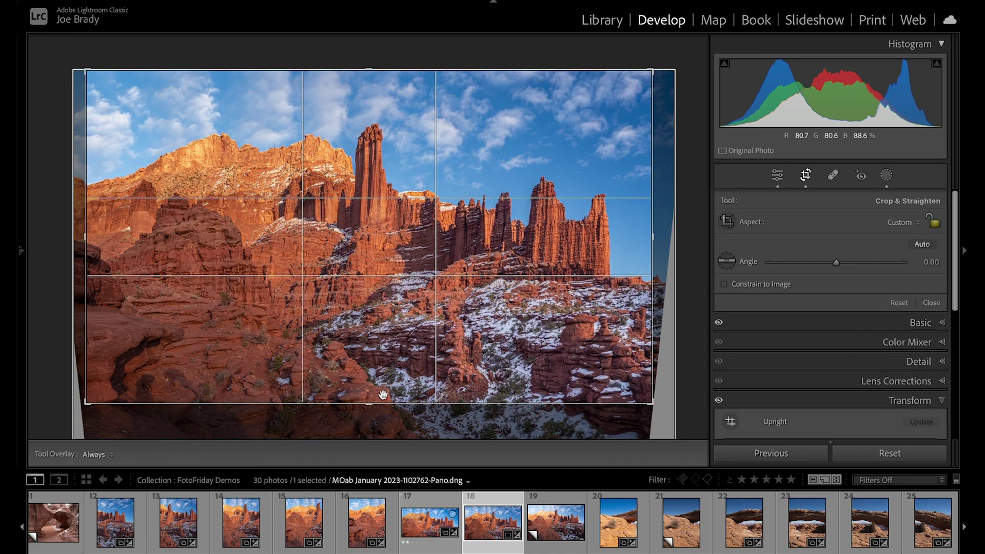
mouse_move(372, 404)
left_mouse_down()
mouse_move(375, 380)
mouse_move(373, 395)
left_mouse_up()
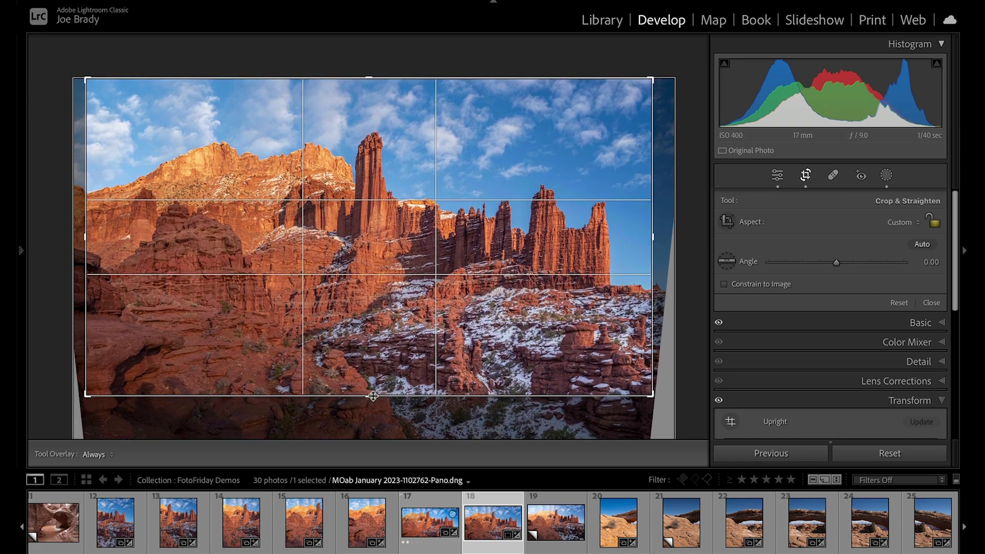
left_click_drag(87, 241, 142, 234)
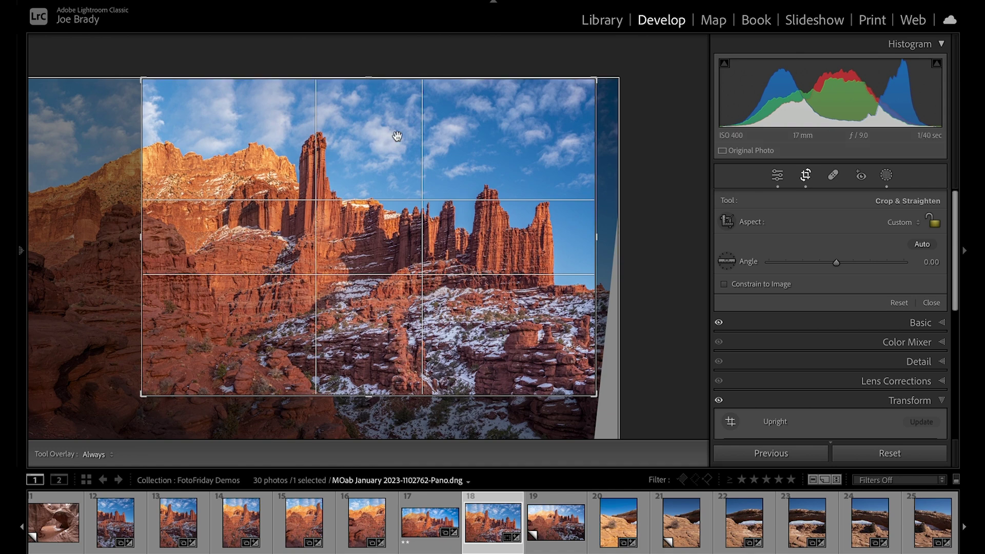
left_click_drag(365, 80, 366, 91)
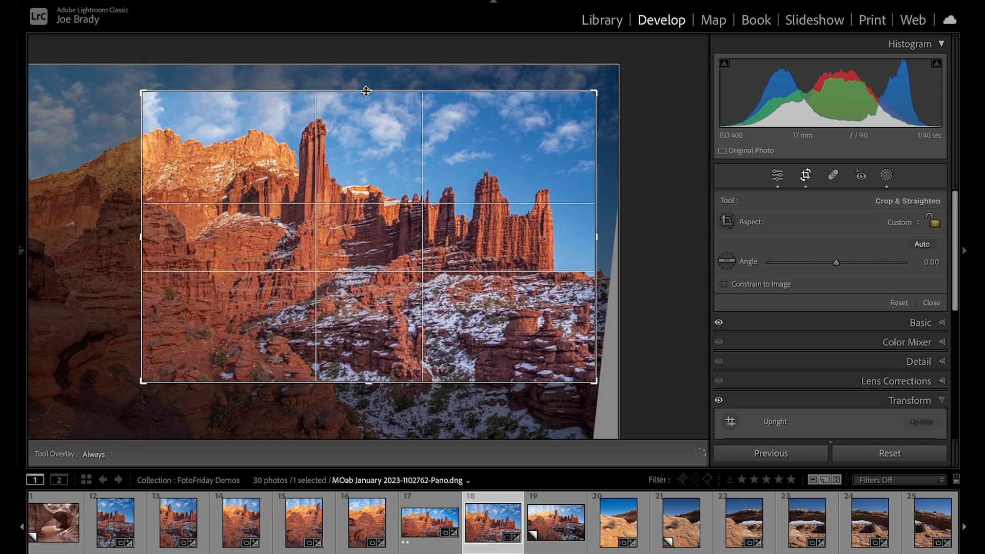
Step: Switch the crop guide overlay to Thirds, refine the top, bottom and left edges, and commit
left_click(320, 1)
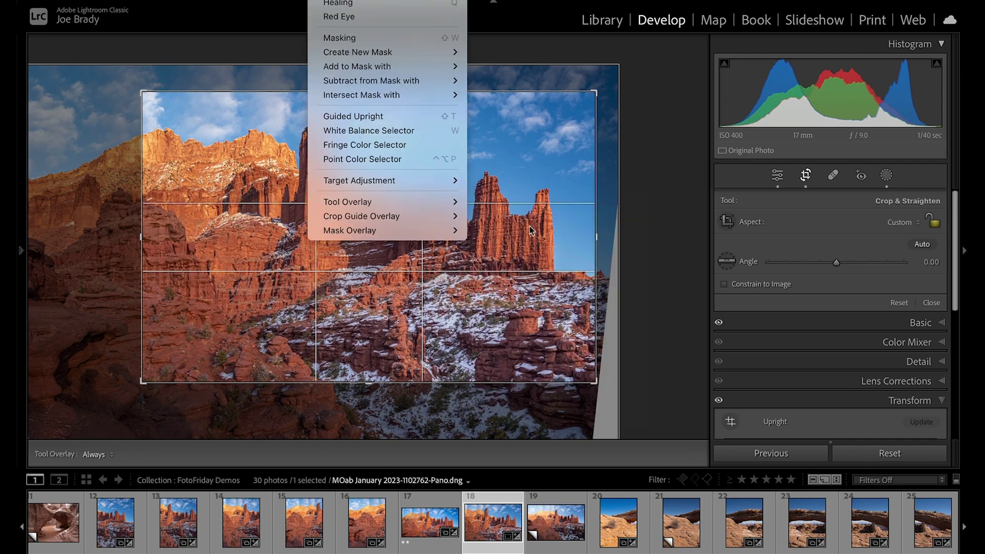
mouse_move(459, 215)
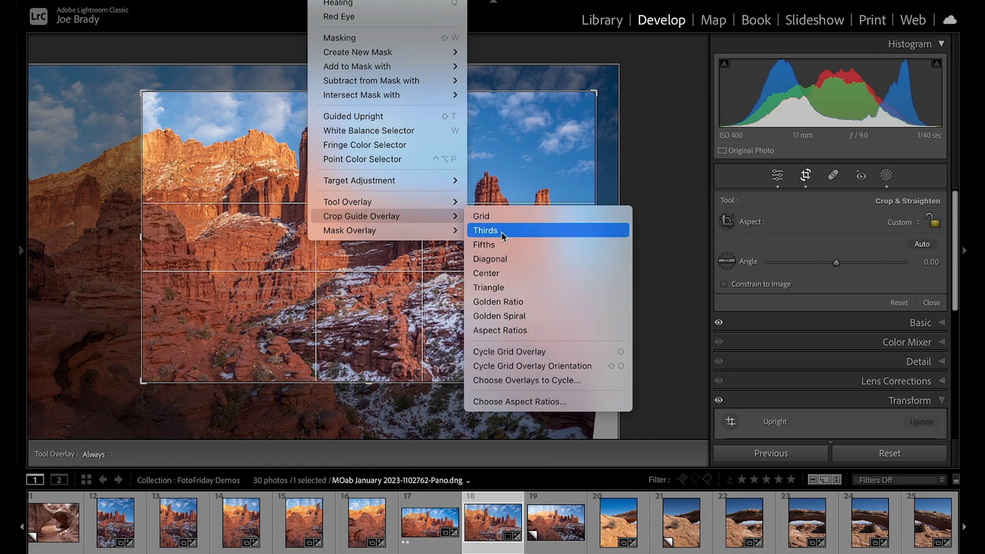
left_click(118, 211)
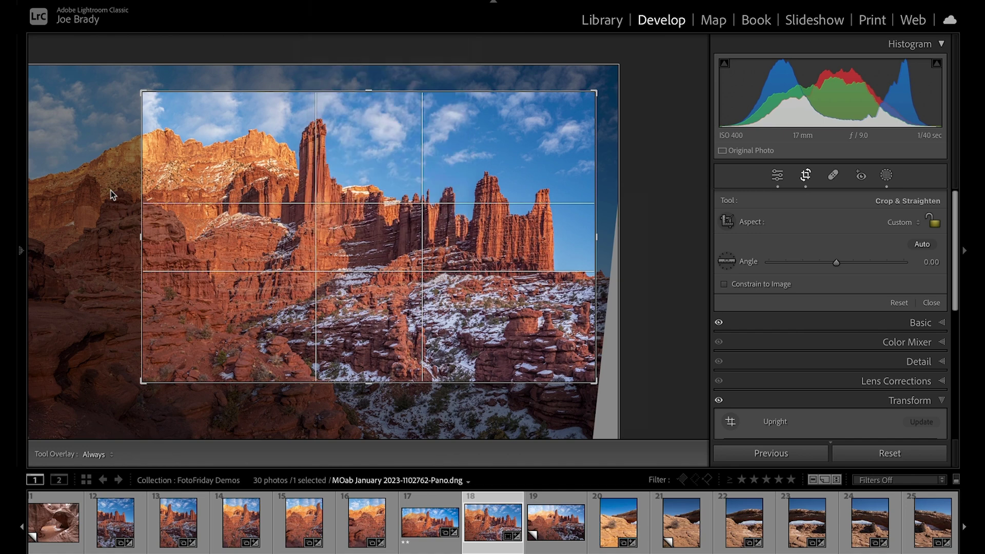
left_click_drag(367, 380, 369, 373)
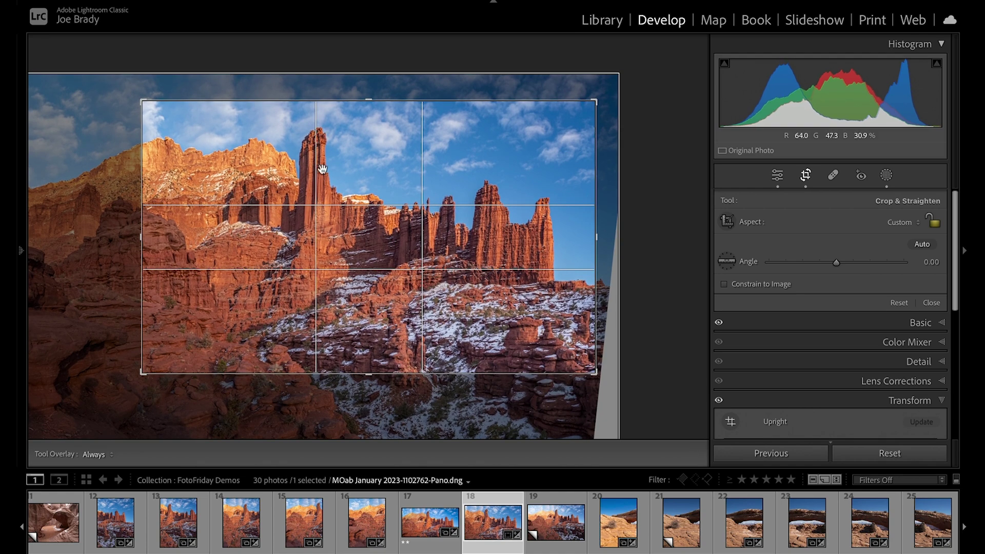
left_click_drag(369, 101, 370, 104)
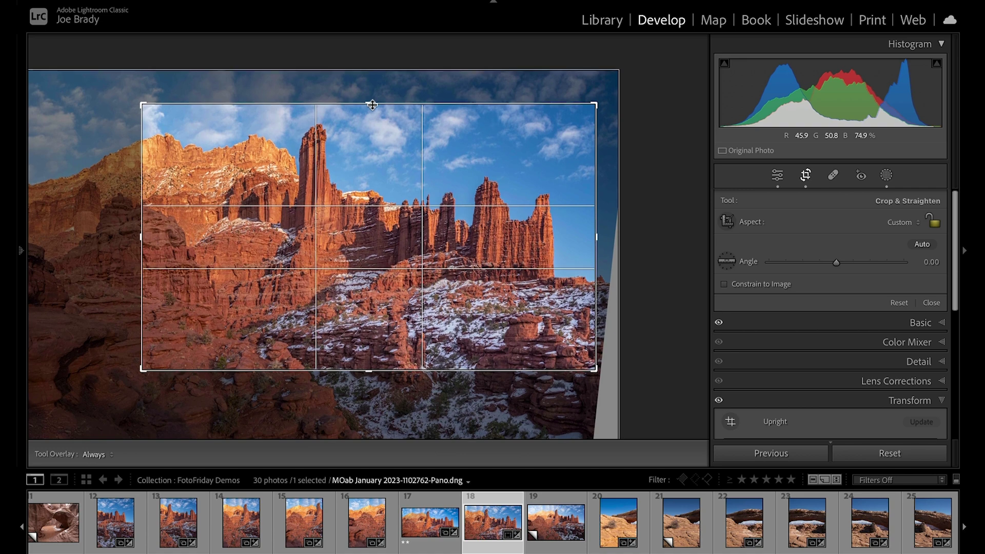
left_click_drag(371, 370, 372, 363)
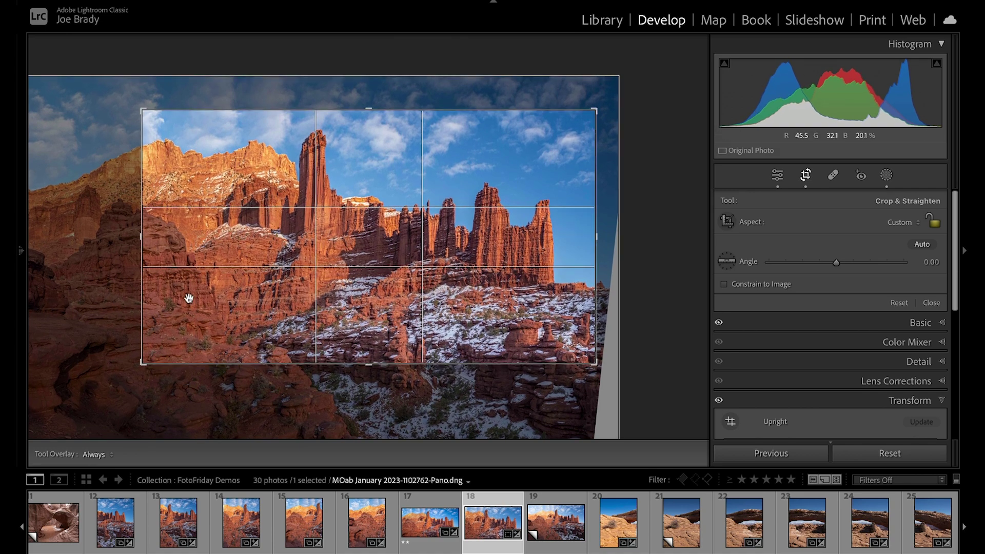
left_click_drag(143, 254, 147, 254)
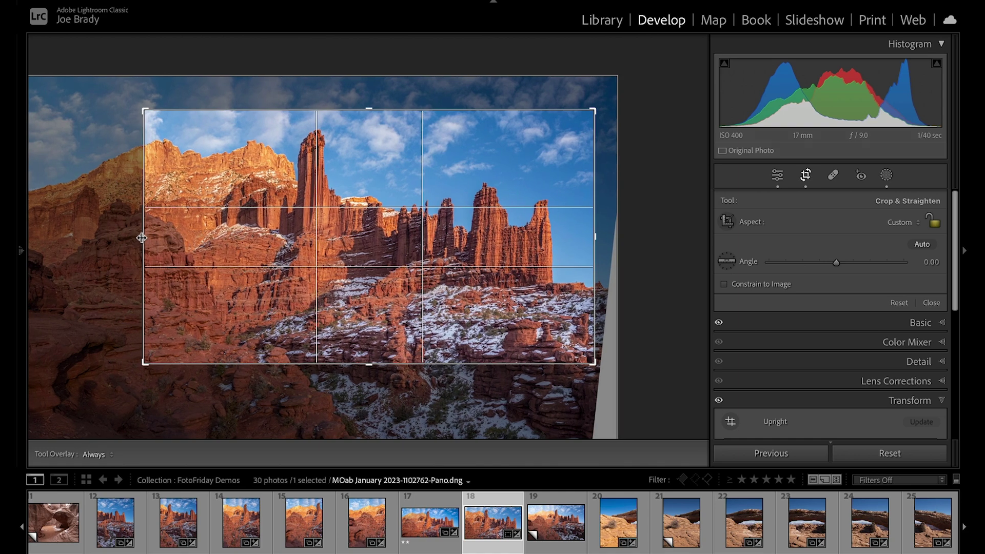
double_click(179, 272)
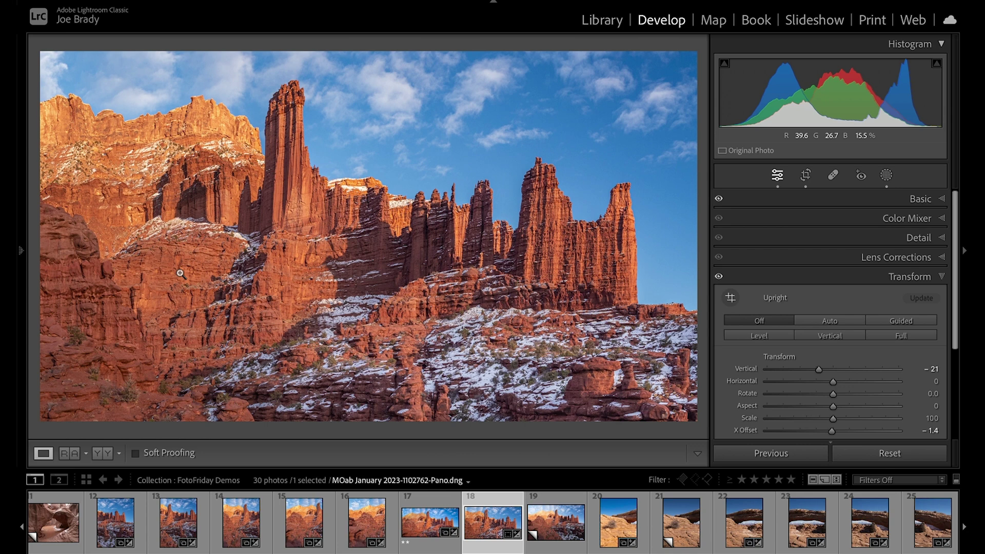
Step: Brush Mask 6 over the tall spire and its base, the middle cliffs and the right-hand tower
key("k")
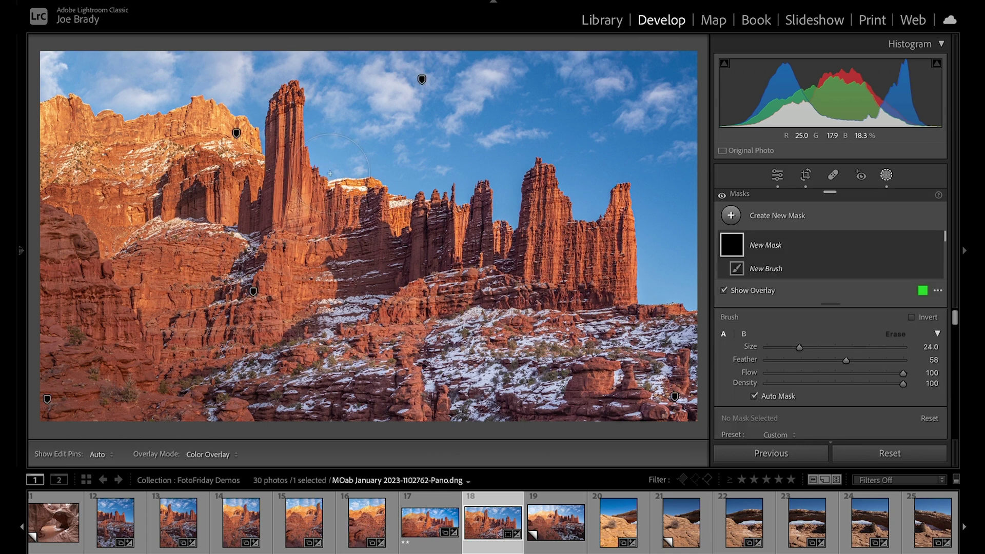
key("h")
mouse_move(291, 212)
left_mouse_down()
mouse_move(290, 98)
mouse_move(287, 287)
mouse_move(210, 369)
left_mouse_up()
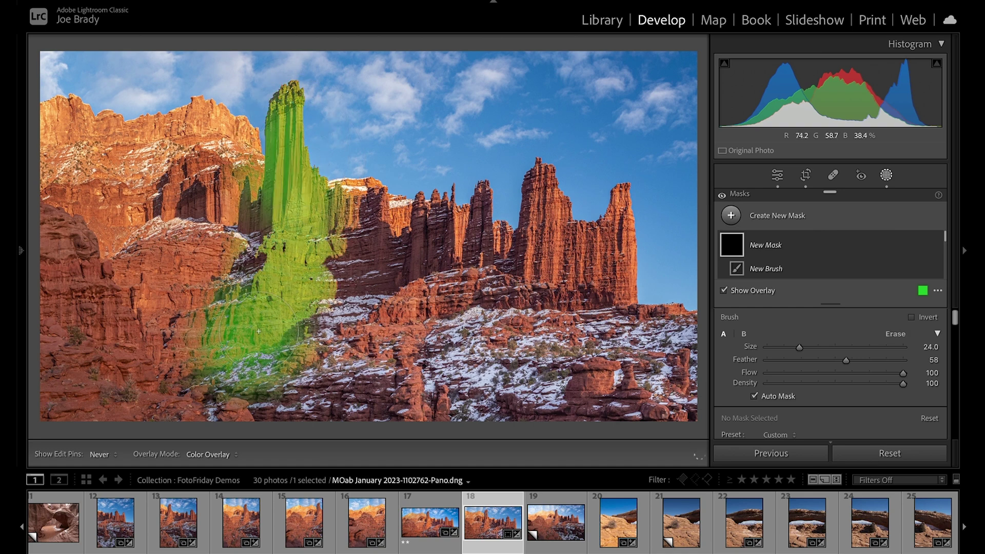
mouse_move(393, 330)
left_mouse_down()
mouse_move(379, 308)
mouse_move(461, 266)
mouse_move(451, 277)
left_mouse_up()
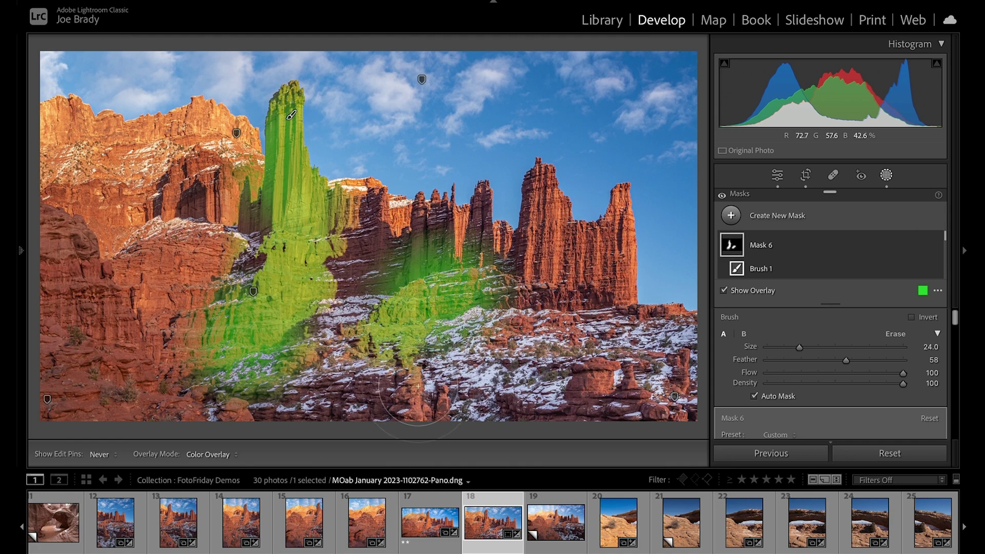
mouse_move(543, 287)
left_mouse_down()
mouse_move(555, 210)
mouse_move(590, 267)
left_mouse_up()
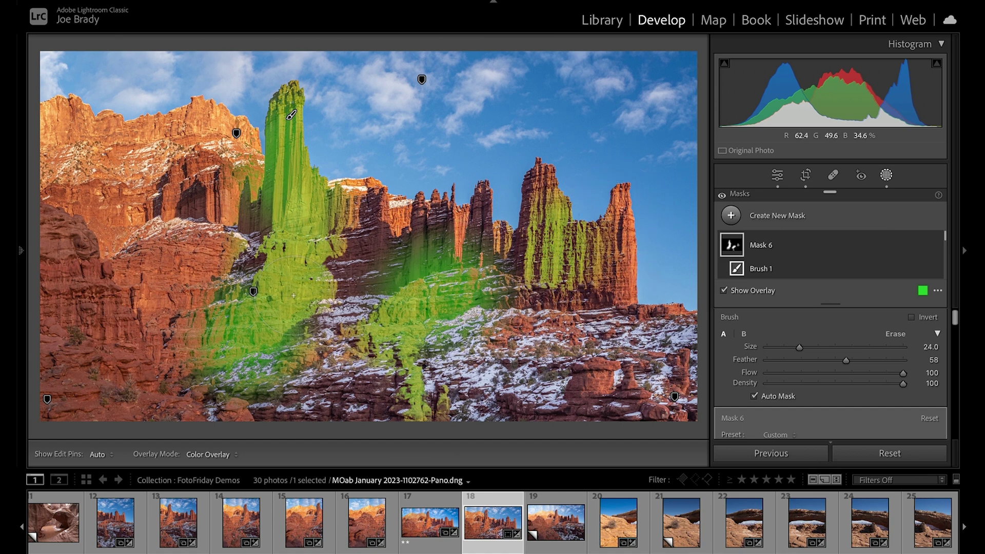
scroll(804, 425, "down", 5)
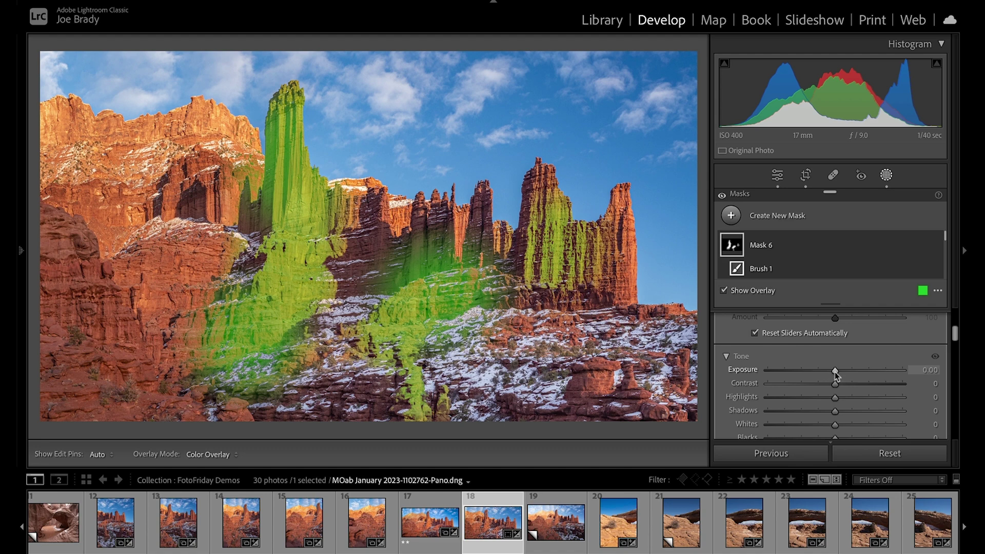
Step: Give Mask 6 Contrast 12 and Blacks -6, with Exposure raised then eased back to 0.31
key("o")
left_click_drag(834, 370, 842, 372)
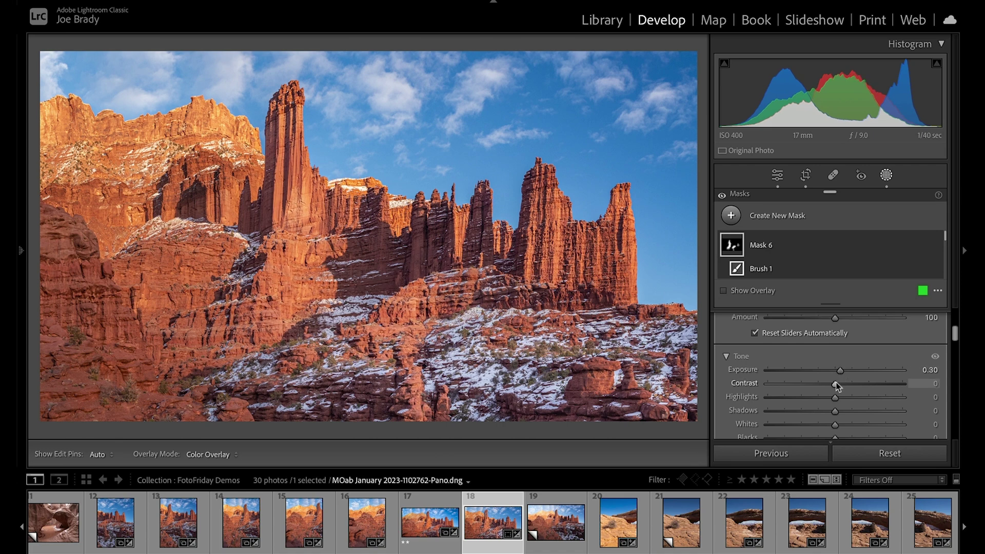
left_click_drag(836, 383, 844, 383)
scroll(836, 387, "down", 2)
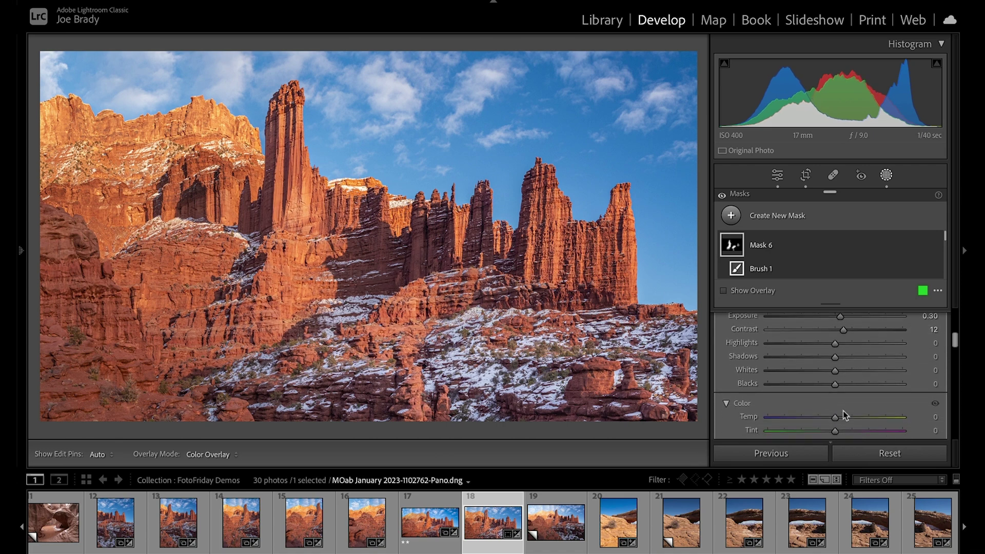
left_click_drag(835, 386, 829, 386)
scroll(839, 345, "up", 2)
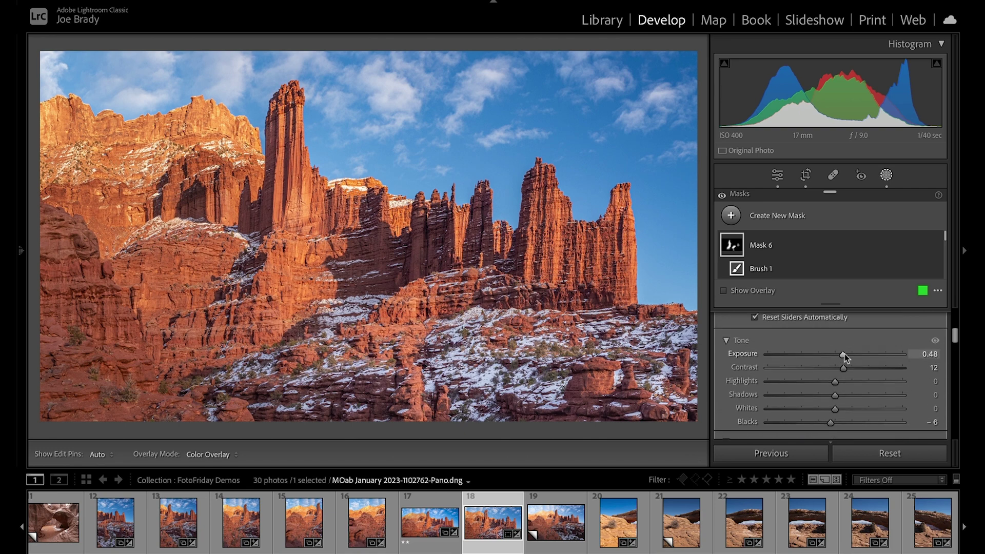
left_click_drag(844, 353, 842, 354)
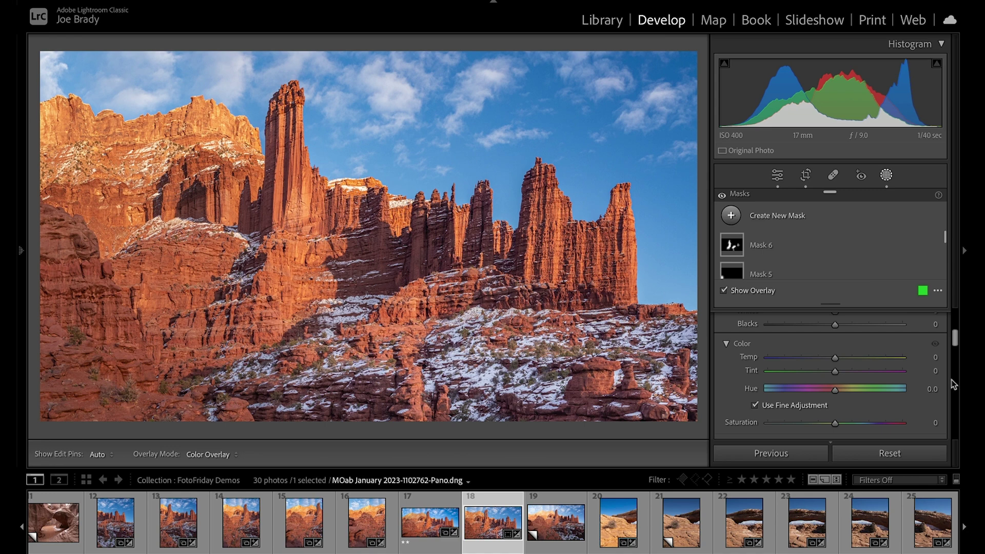
Step: Leave masking and set Post-Crop Vignetting Amount to -12 in the Effects panel
key("shift+w")
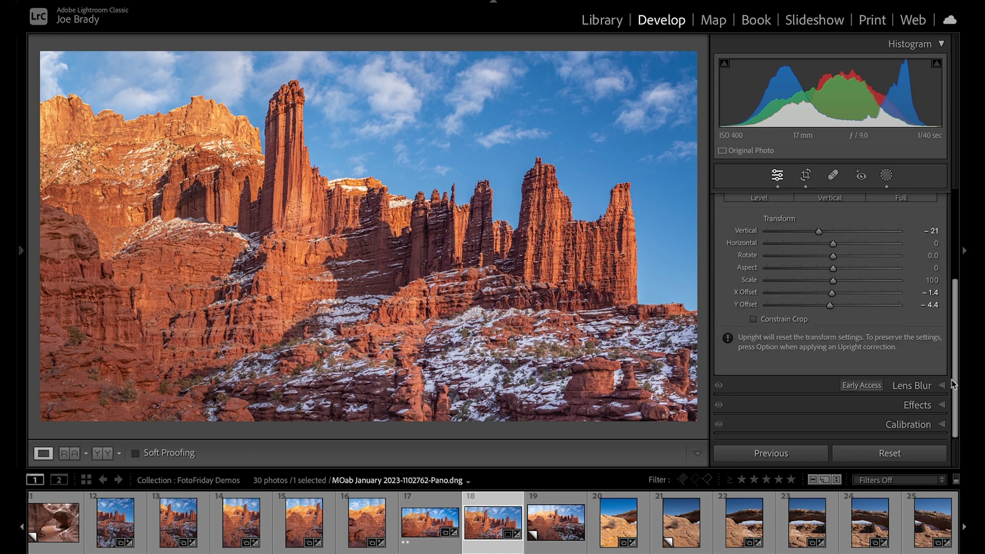
left_click(916, 405)
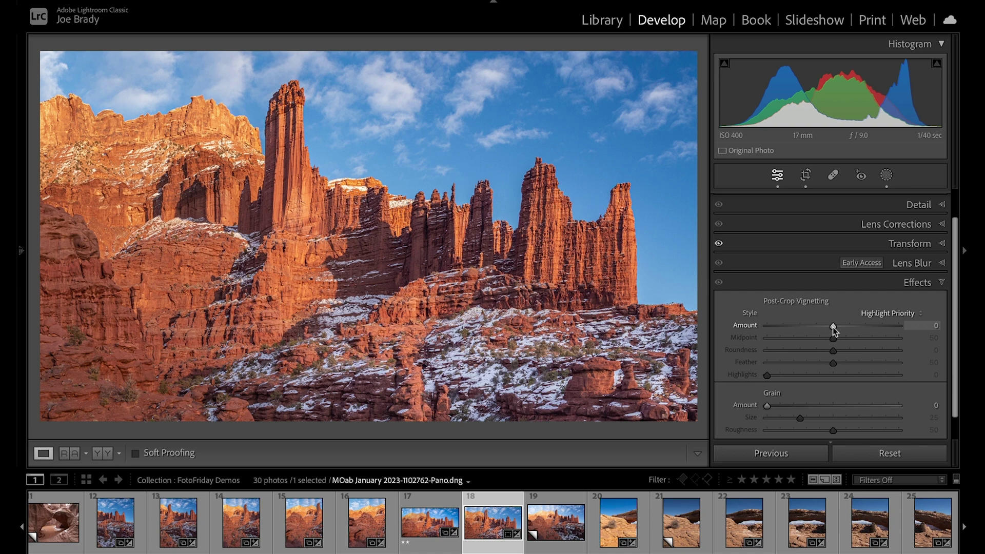
left_click_drag(833, 328, 824, 328)
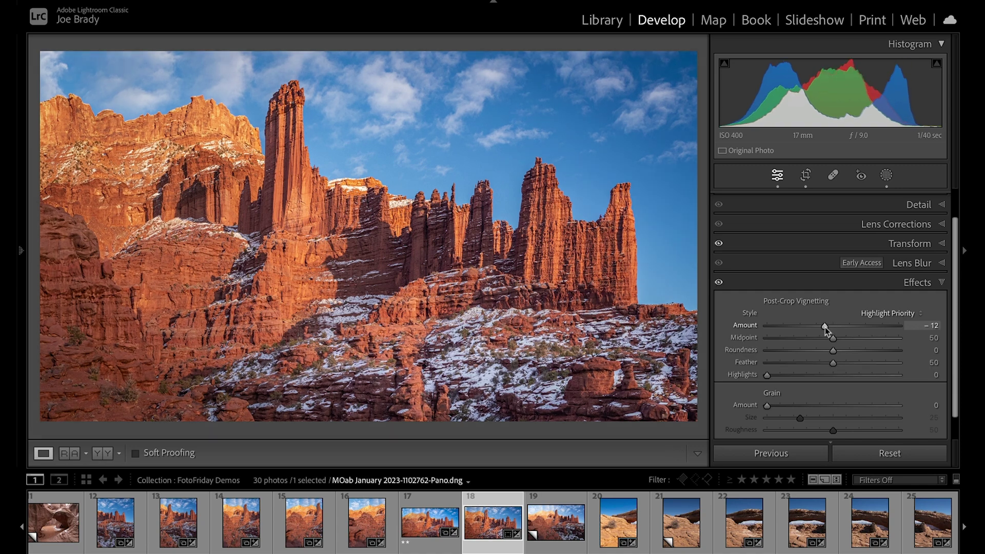
Step: Toggle the Effects panel off and on repeatedly to compare with and without the vignette
left_click(719, 282)
left_click(719, 282)
left_click(719, 283)
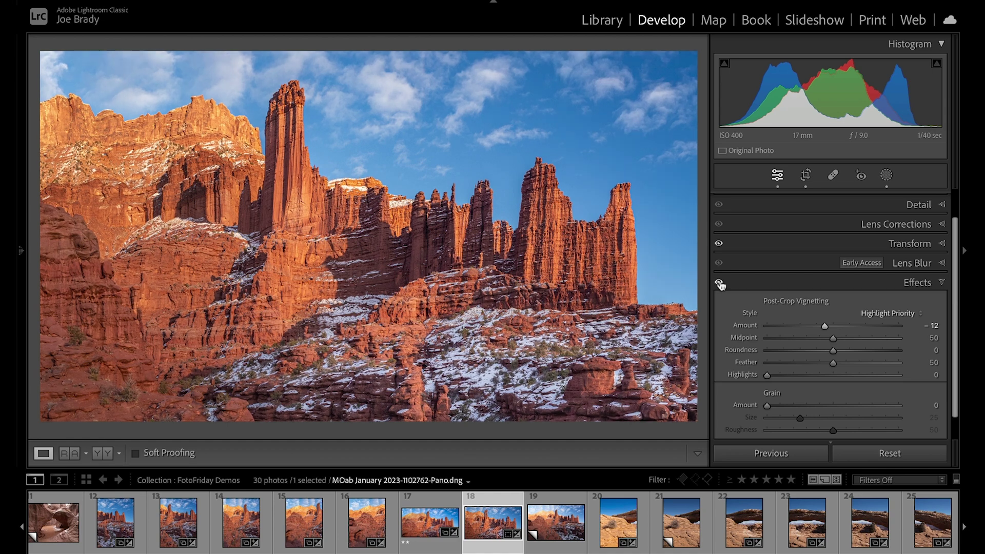
left_click(719, 283)
left_click(719, 282)
left_click(719, 282)
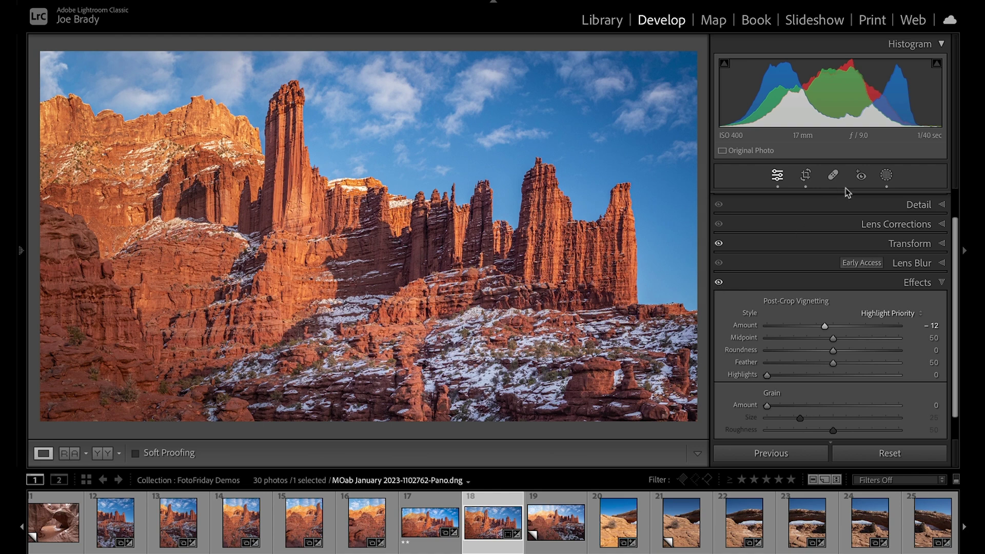
Step: Open Crop and set the aspect ratio to 14 x 8.5, then to 11 x 17
left_click(806, 175)
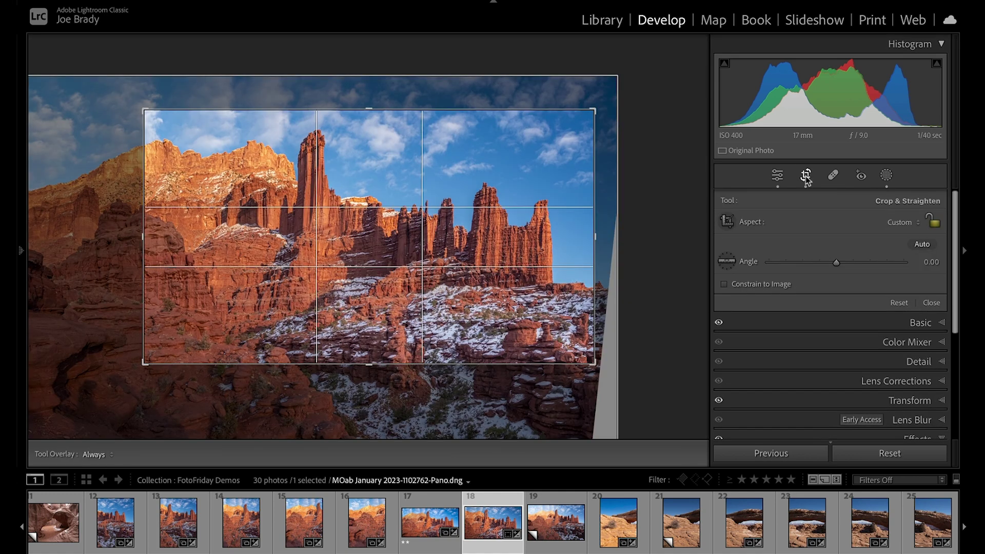
left_click(900, 220)
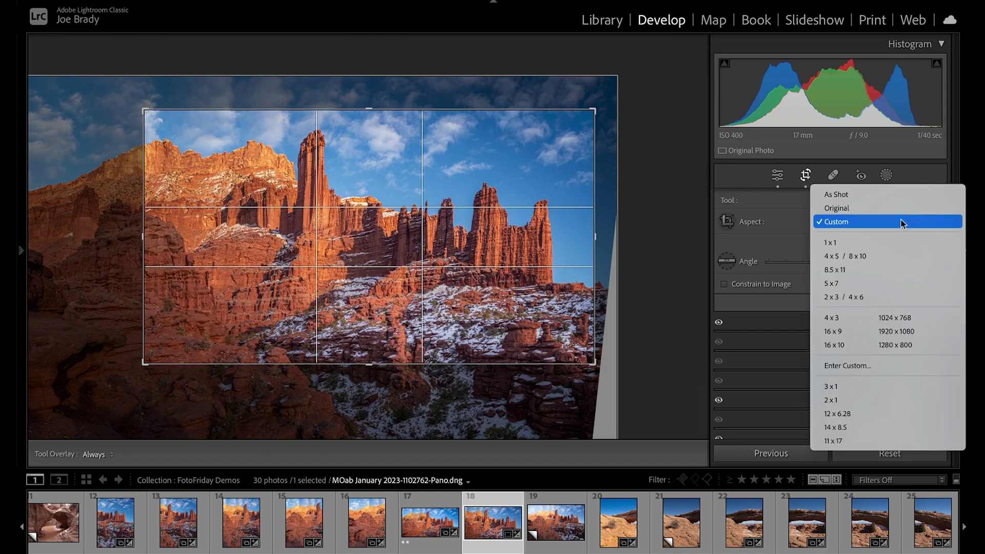
left_click(880, 426)
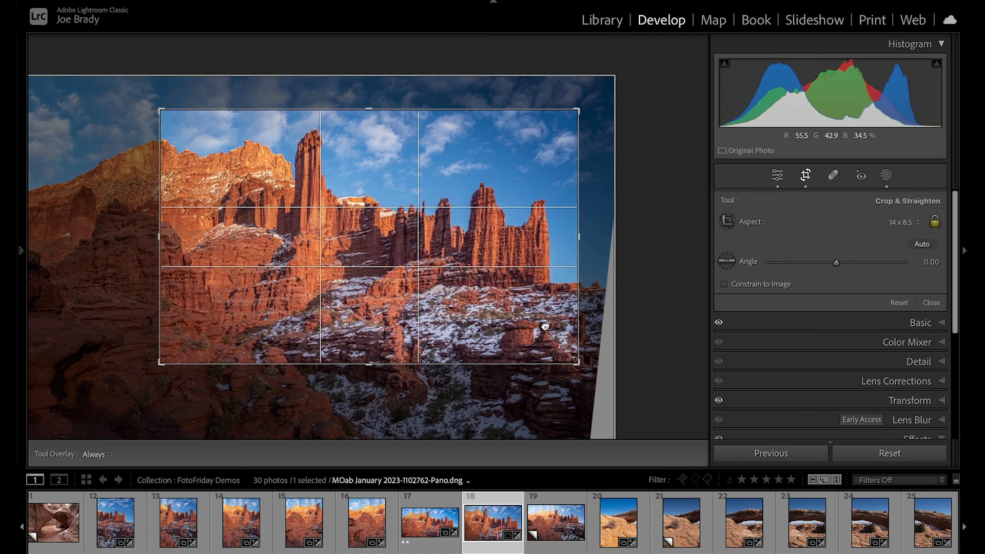
left_click(897, 221)
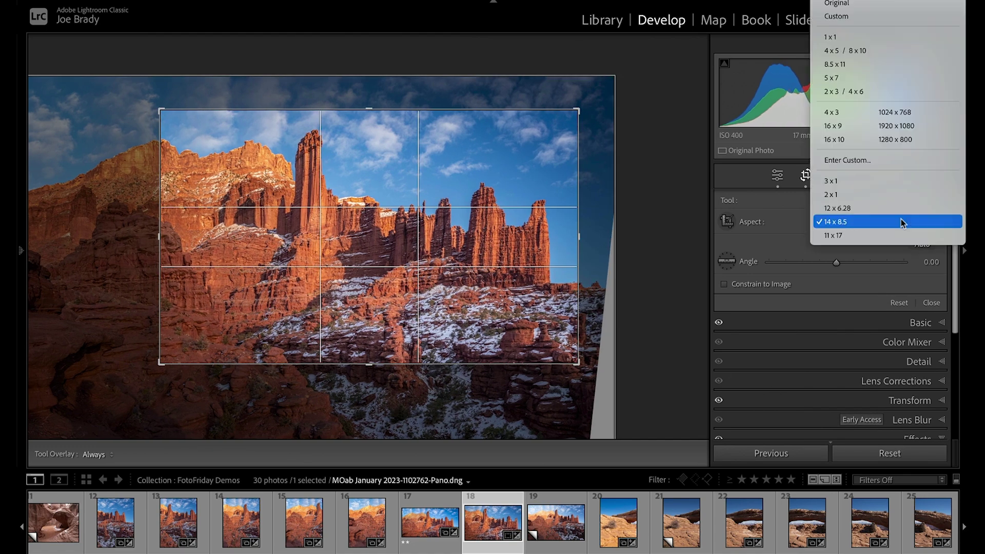
left_click(900, 232)
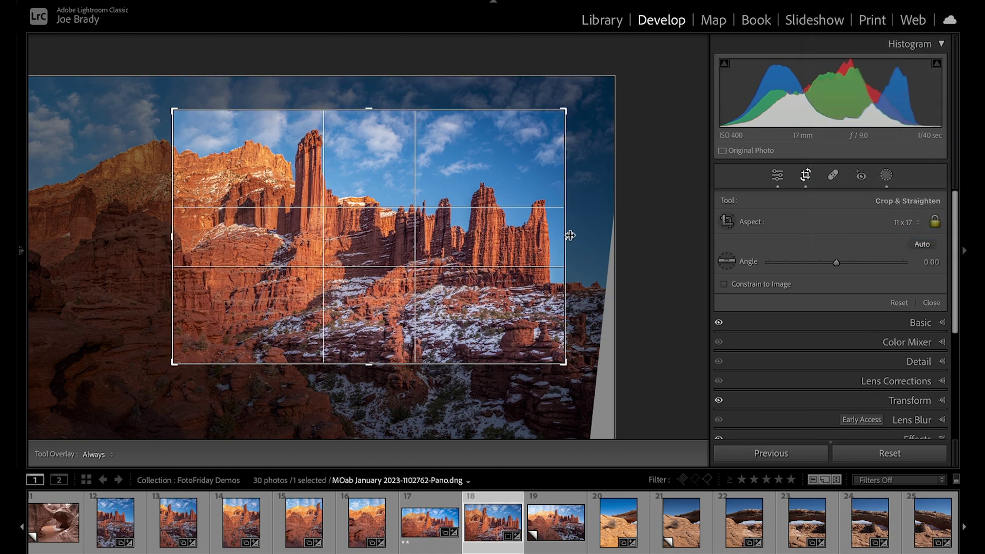
Step: Widen the 11 x 17 crop on both sides and shift the photo to frame the spires
left_click_drag(566, 239, 581, 237)
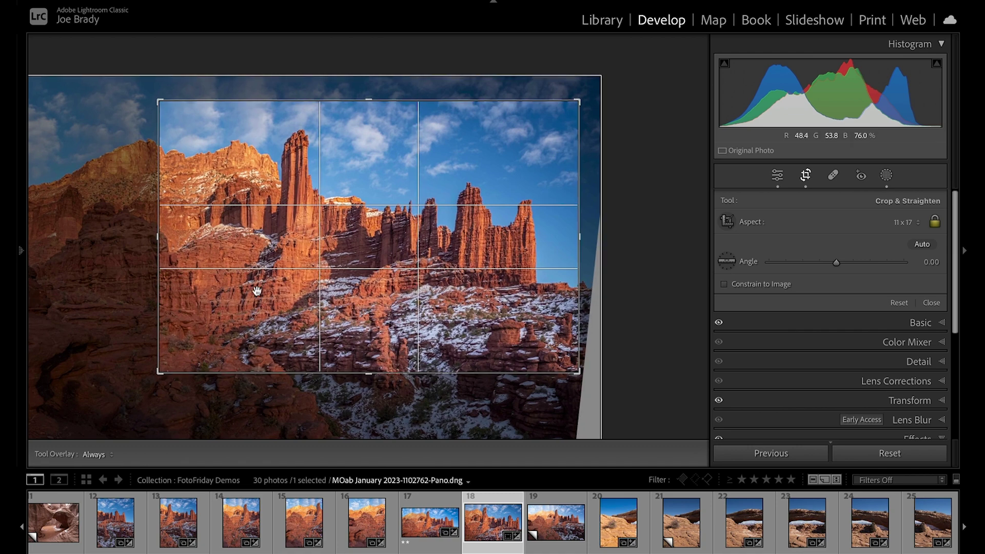
left_click_drag(160, 239, 155, 238)
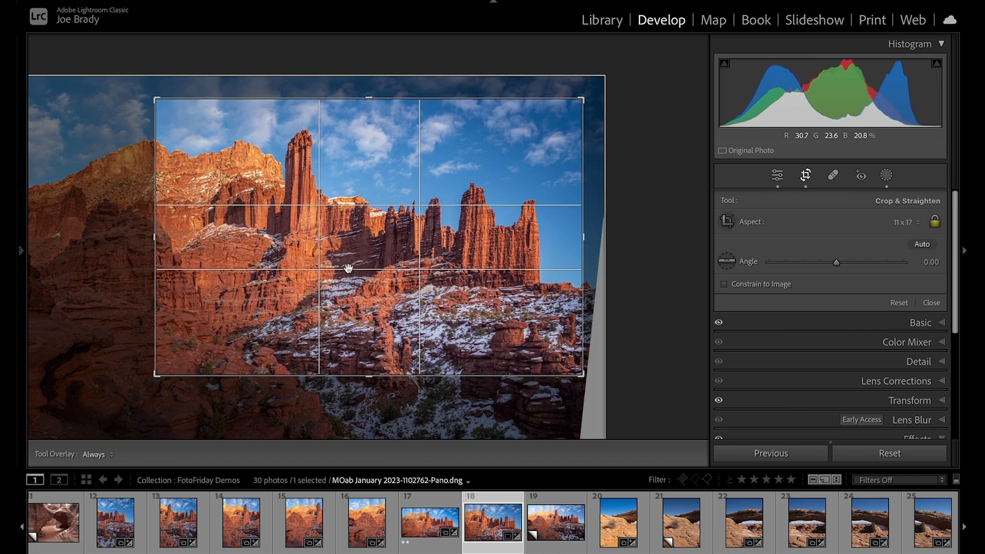
left_click_drag(347, 268, 359, 270)
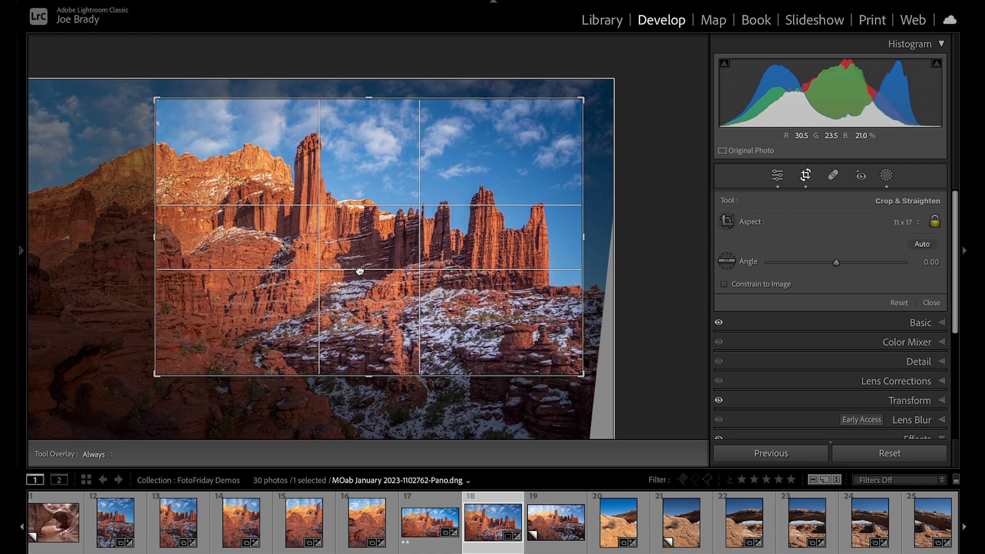
Step: Commit the 11 x 17 crop, compare with the vignette toggled, and create virtual copy Copy 2
key("Return")
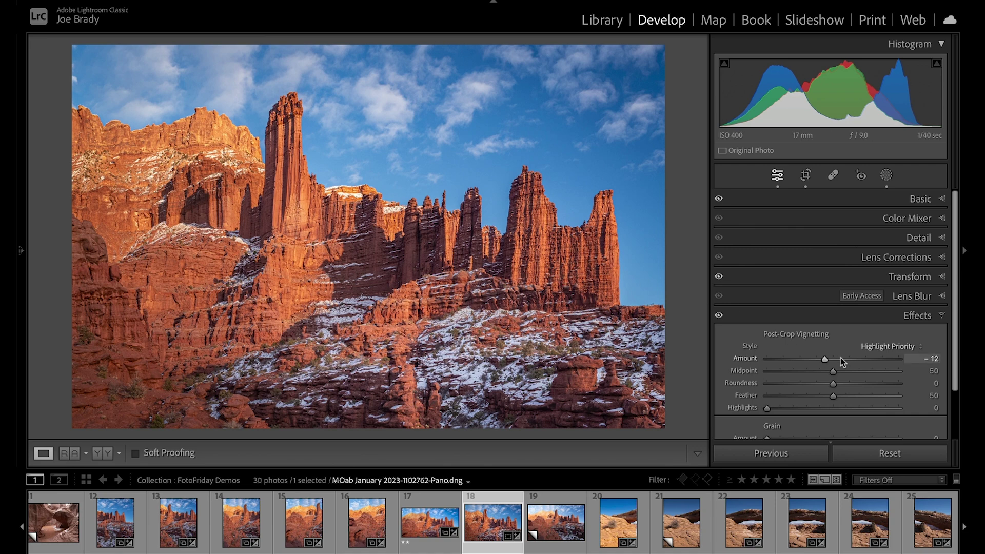
left_click(719, 316)
left_click(719, 317)
left_click(719, 316)
left_click(719, 317)
key("ctrl+apostrophe")
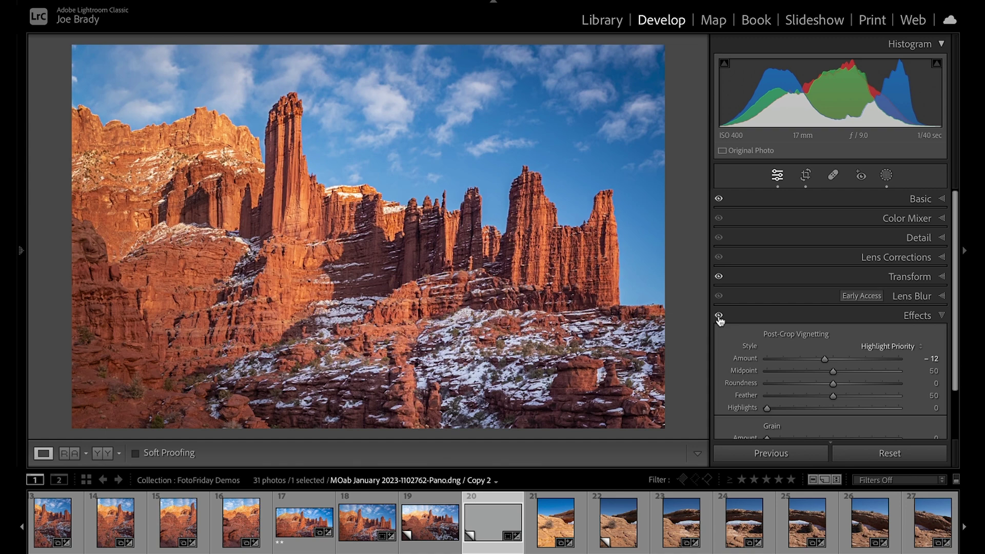
Step: Unlock the aspect ratio, drag the left, right, top and bottom edges into a wide strip, and commit
key("r")
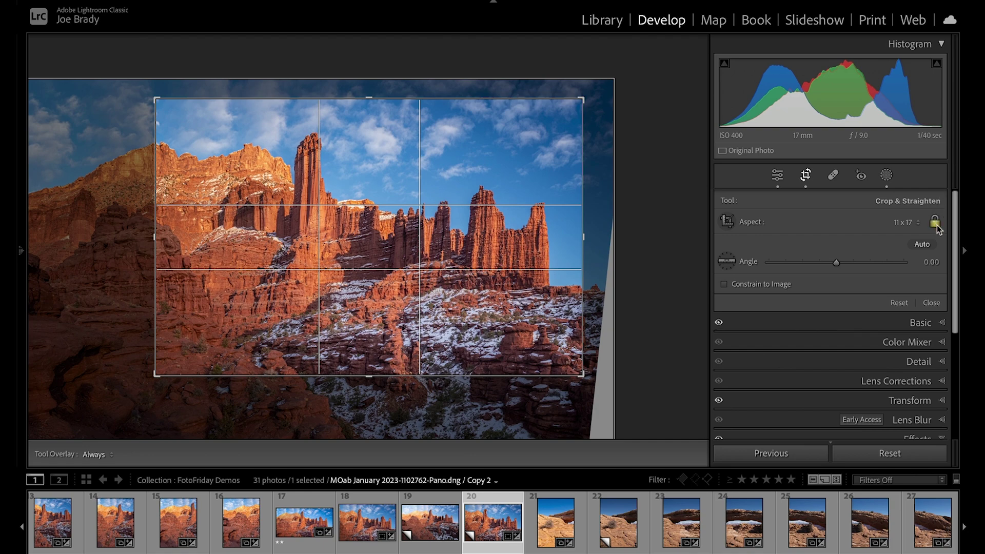
left_click(935, 225)
left_click_drag(155, 236, 93, 235)
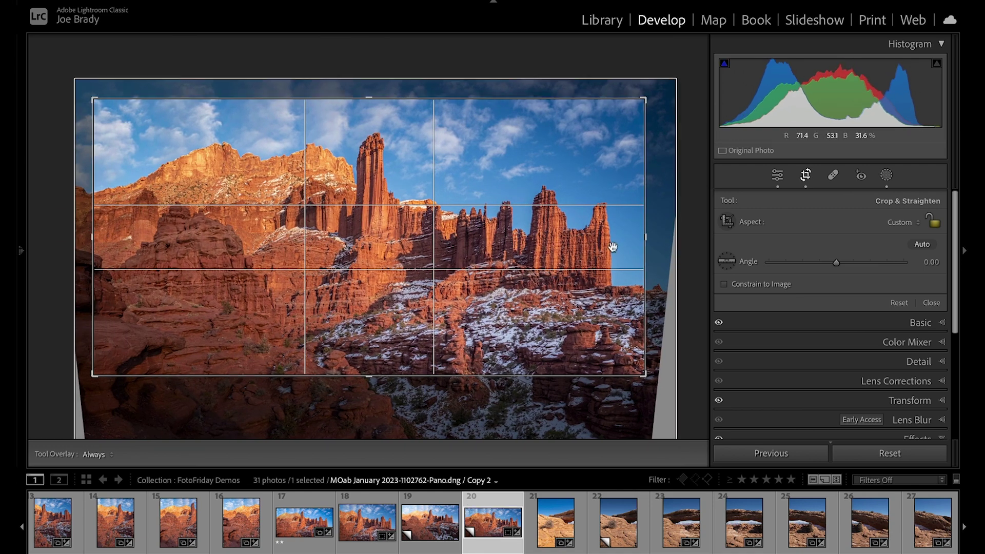
mouse_move(645, 236)
left_mouse_down()
mouse_move(626, 236)
mouse_move(636, 234)
left_mouse_up()
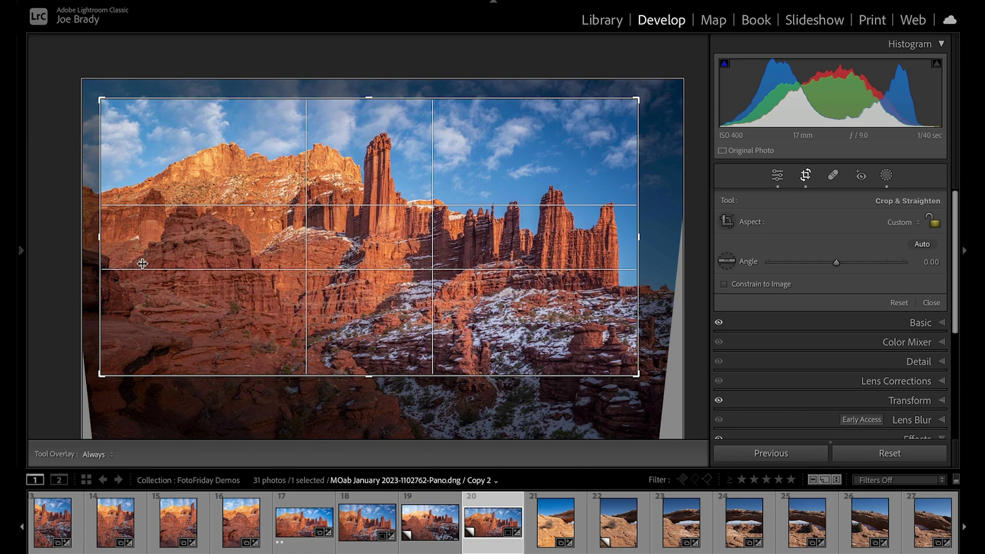
left_click_drag(99, 244, 94, 243)
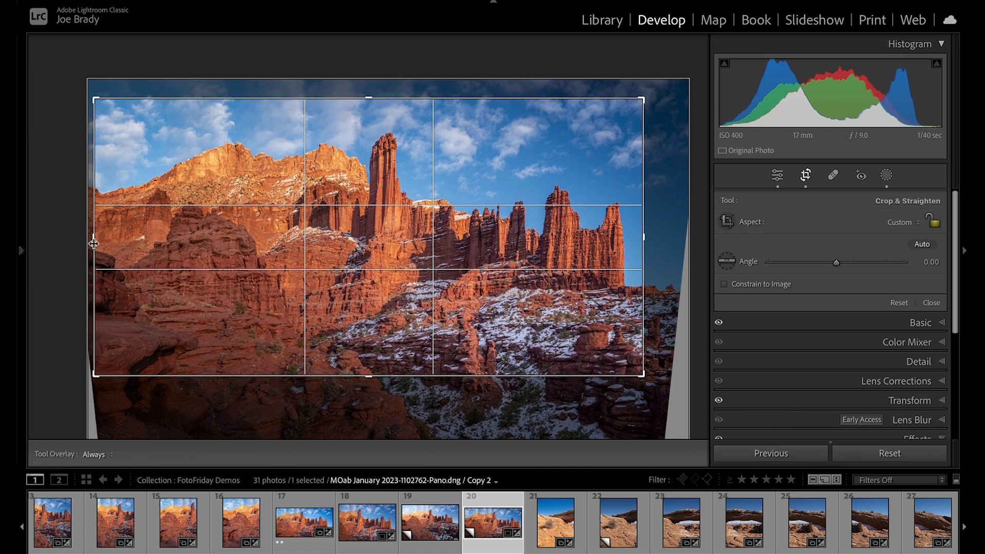
left_click_drag(366, 375, 368, 359)
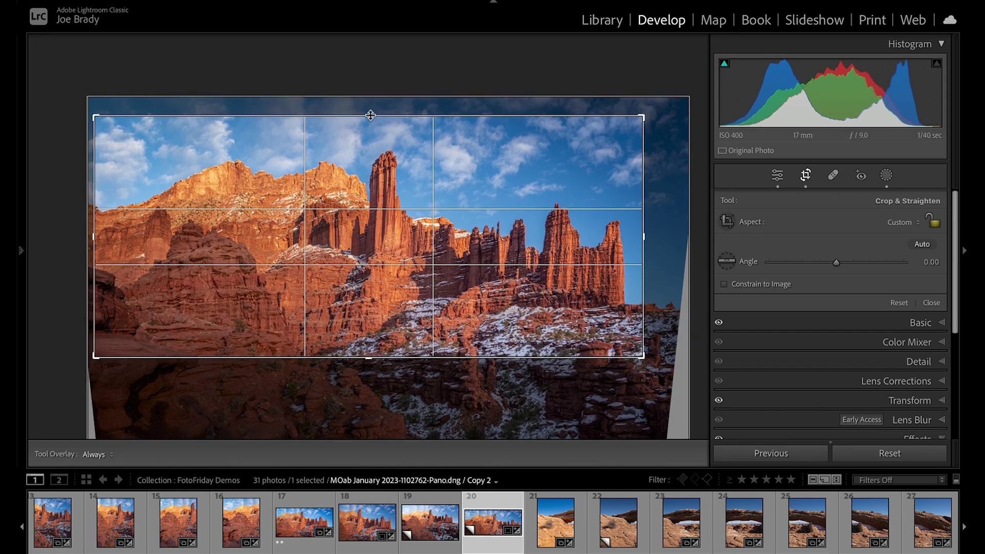
left_click_drag(371, 115, 370, 125)
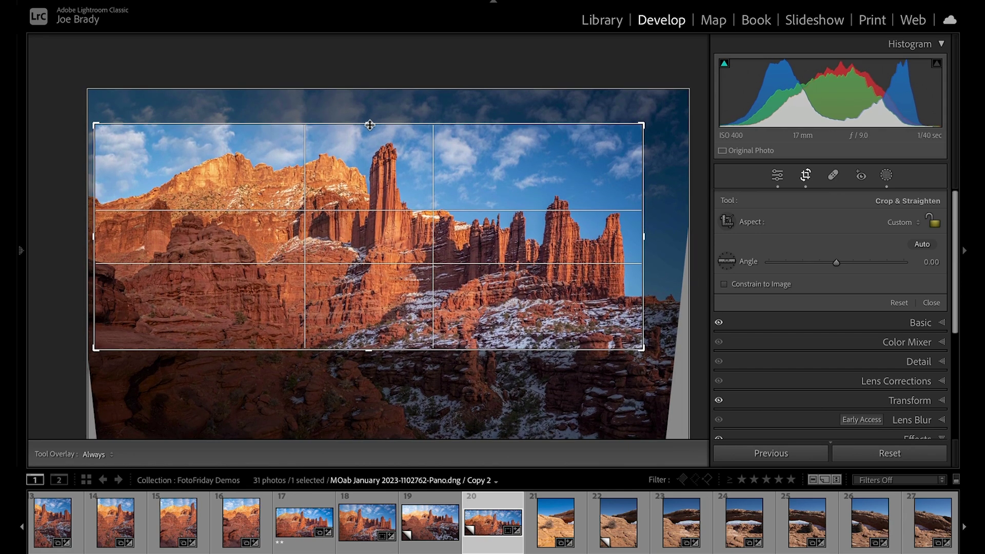
mouse_move(642, 237)
left_mouse_down()
mouse_move(669, 240)
mouse_move(641, 244)
left_mouse_up()
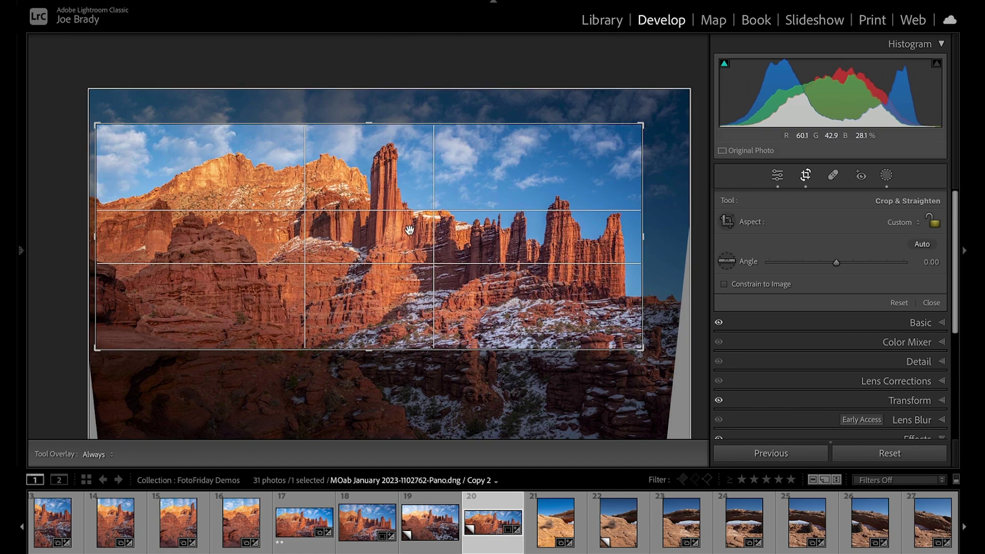
key("Return")
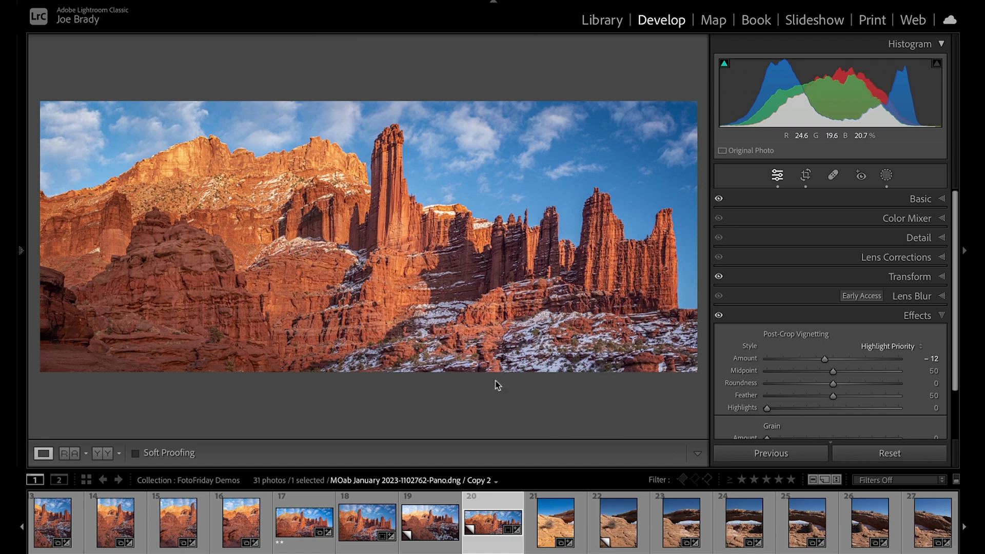
Step: Select all three Fisher Towers versions in the filmstrip, reopening the crop on Copy 2
left_click(366, 523, "shift")
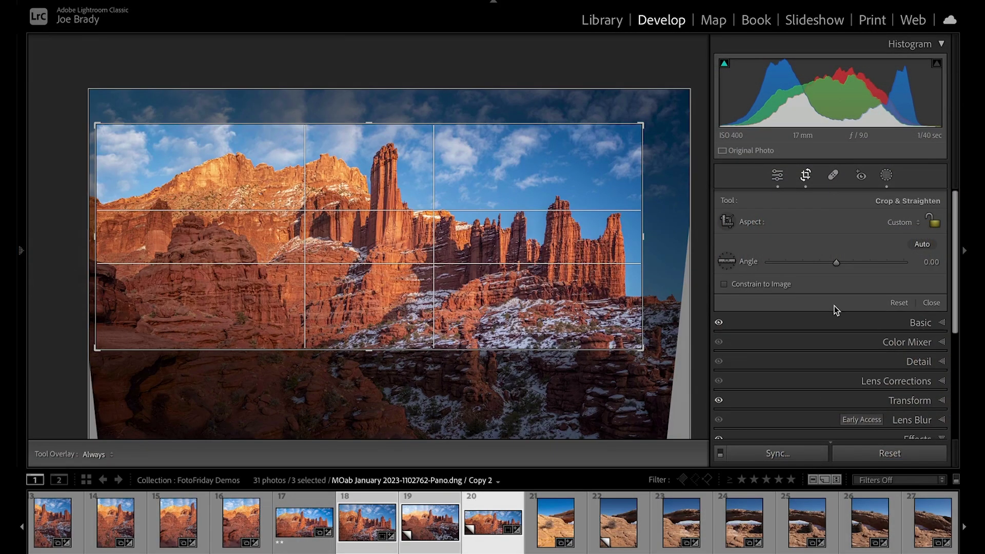
Step: Trim the left edge of Copy 2's panoramic crop inward and commit it
left_click_drag(95, 240, 151, 245)
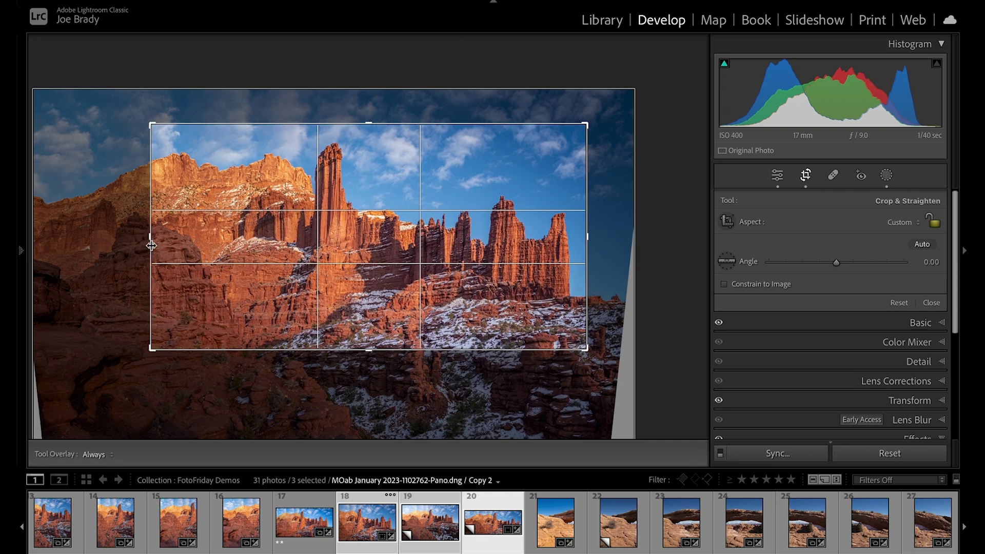
key("Return")
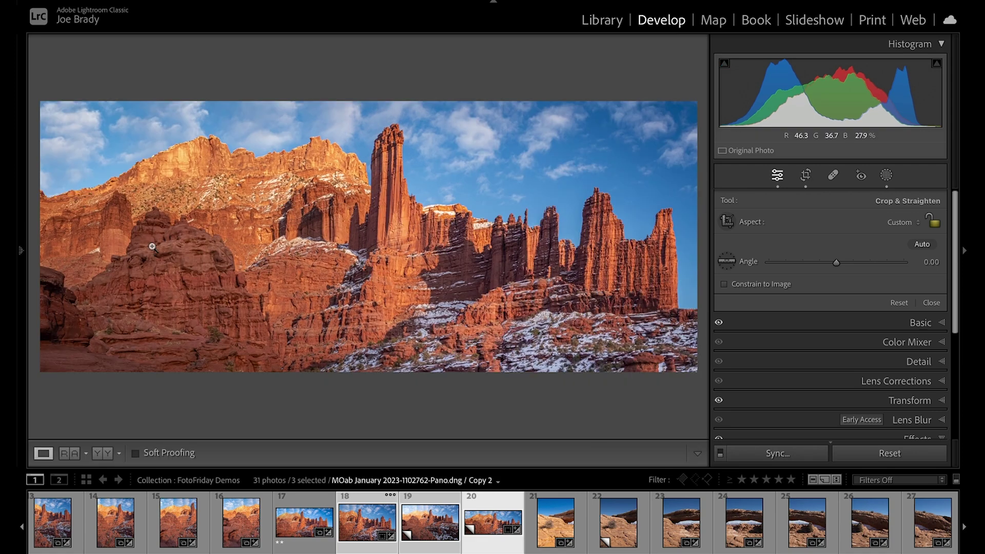